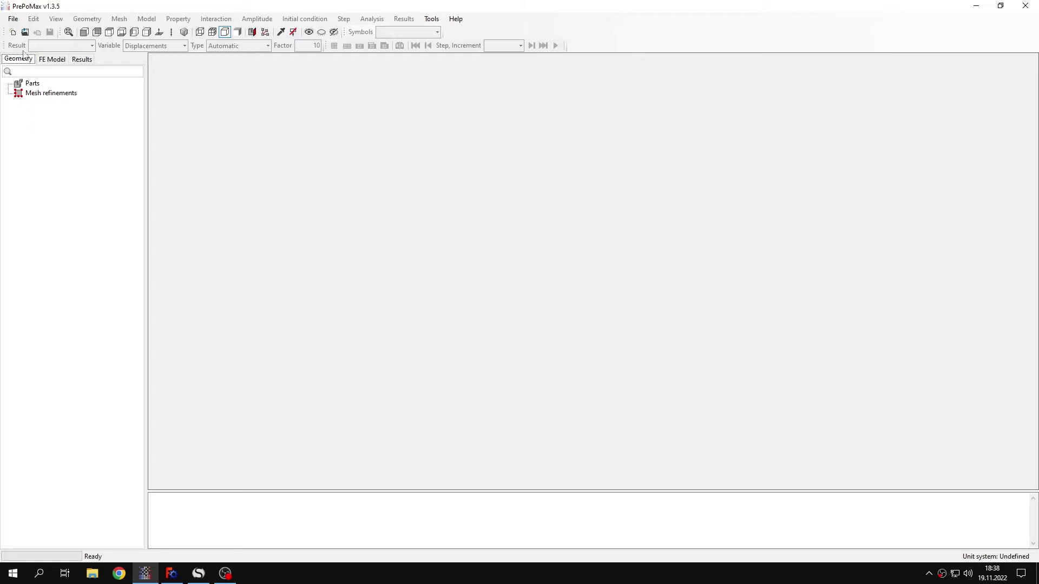
- Start a 3D model in mm, ton, s, °C and import 'Tutorial 28 - hydrostatic pressure.step' as Shell_part-1
left_click(12, 32)
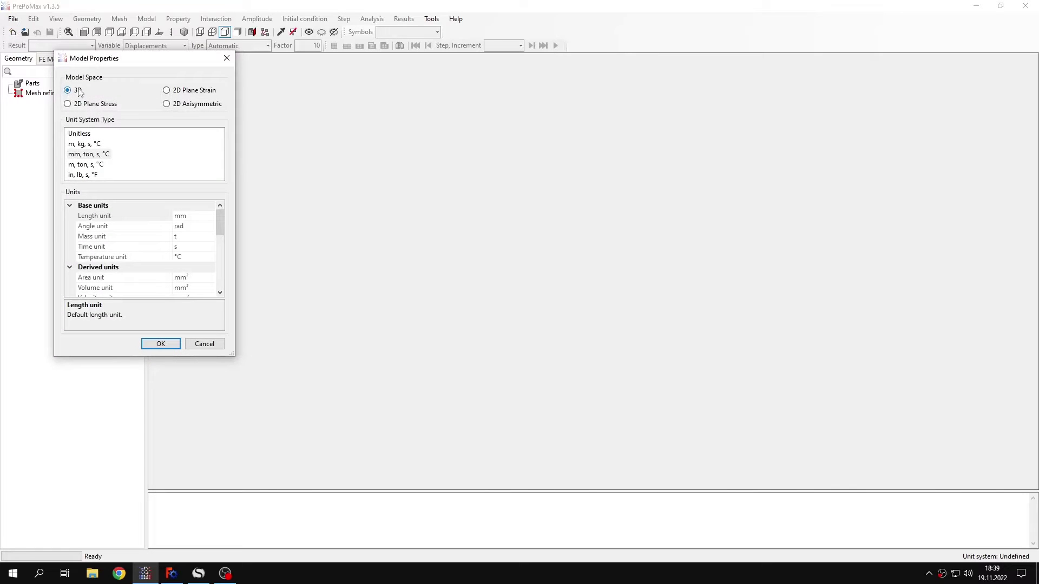
left_click(161, 344)
left_click(37, 32)
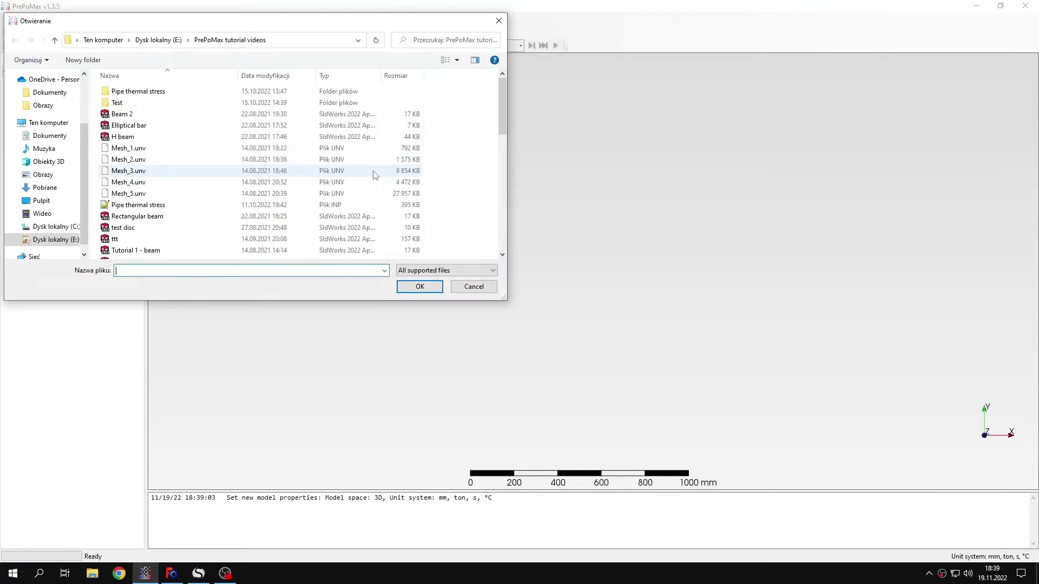
scroll(323, 212, "down", 10)
left_click(262, 252)
left_click(420, 286)
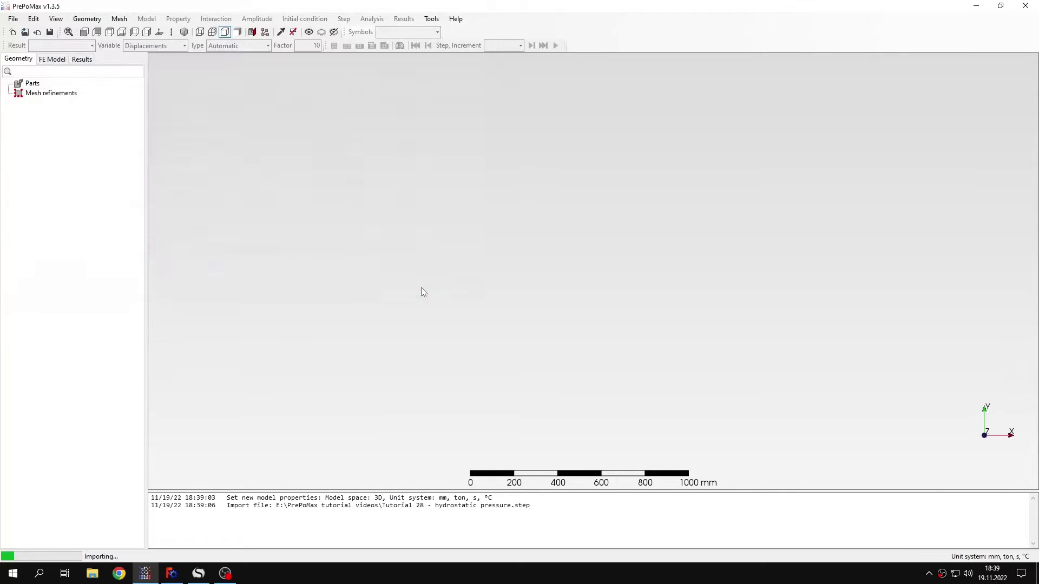
middle_click_drag(457, 287, 516, 202)
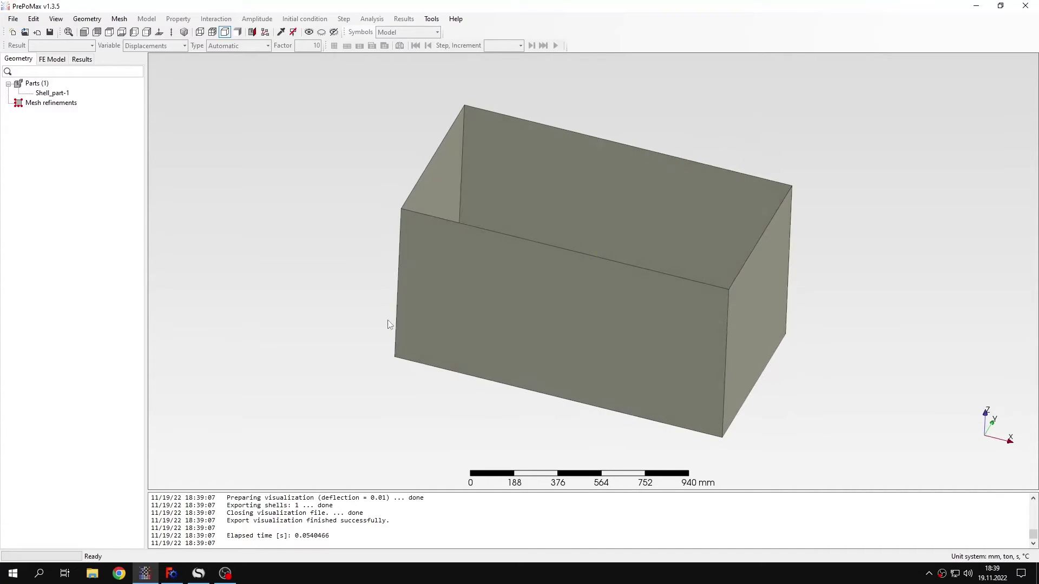
- In FreeCAD, turn the vessel's Fusion shape into Fusion (Solid) with Part > Convert to solid
left_click(172, 573)
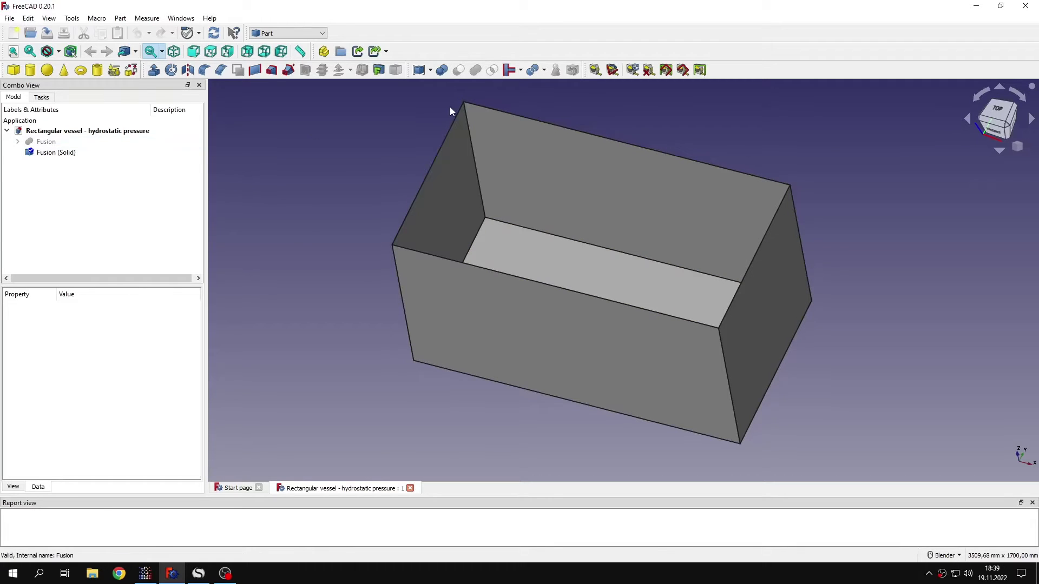
left_click(89, 142)
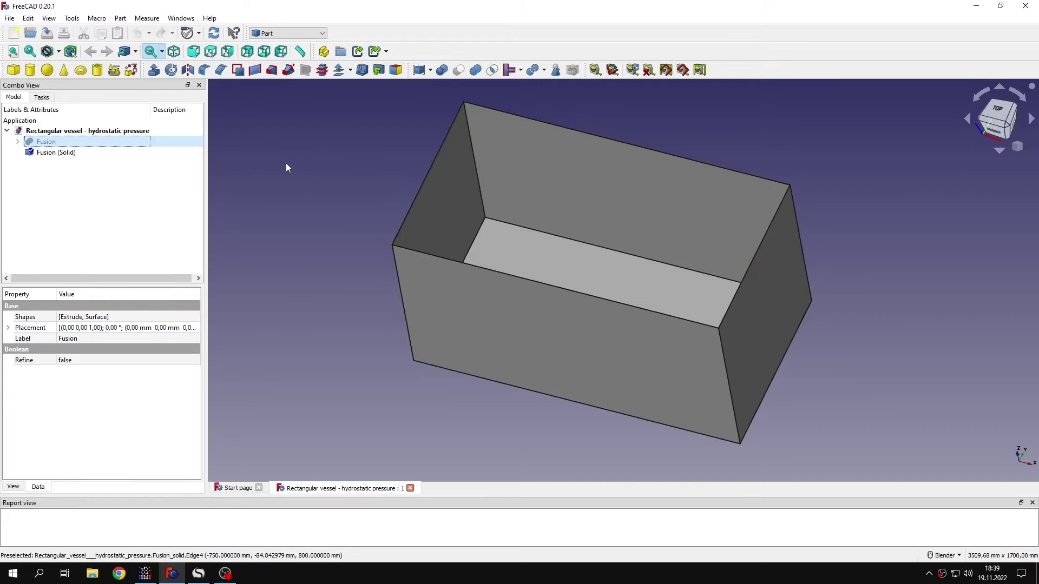
left_click(120, 19)
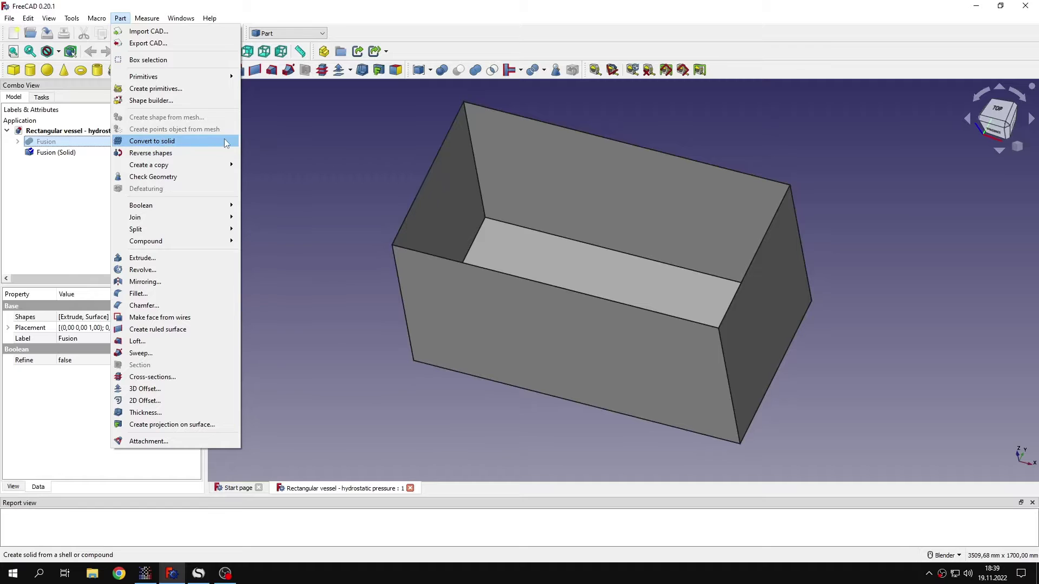
left_click(303, 147)
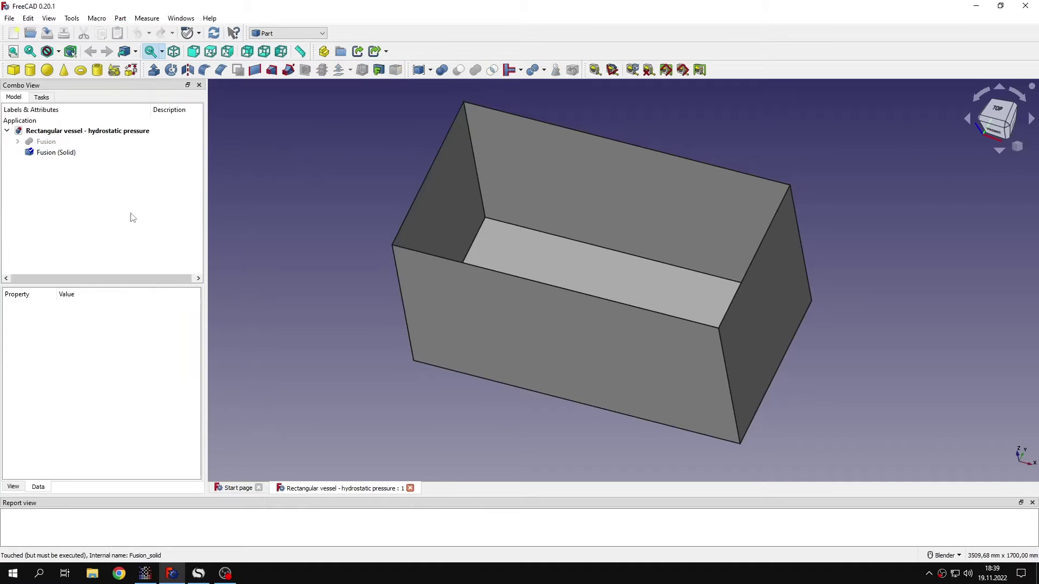
- Set the shell part's maximum element size to 40 mm in Meshing Parameters
left_click(151, 572)
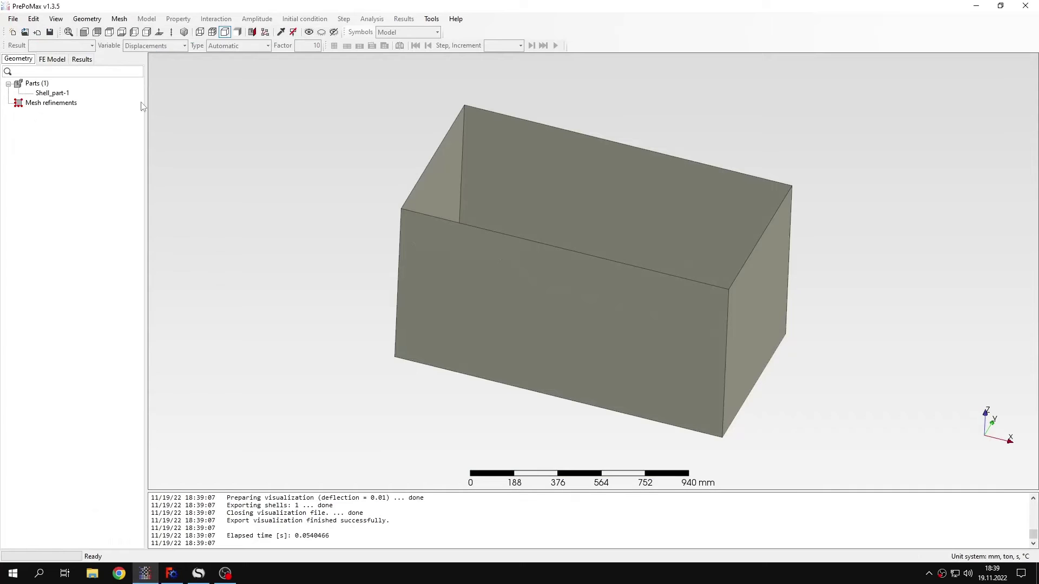
left_click(540, 172)
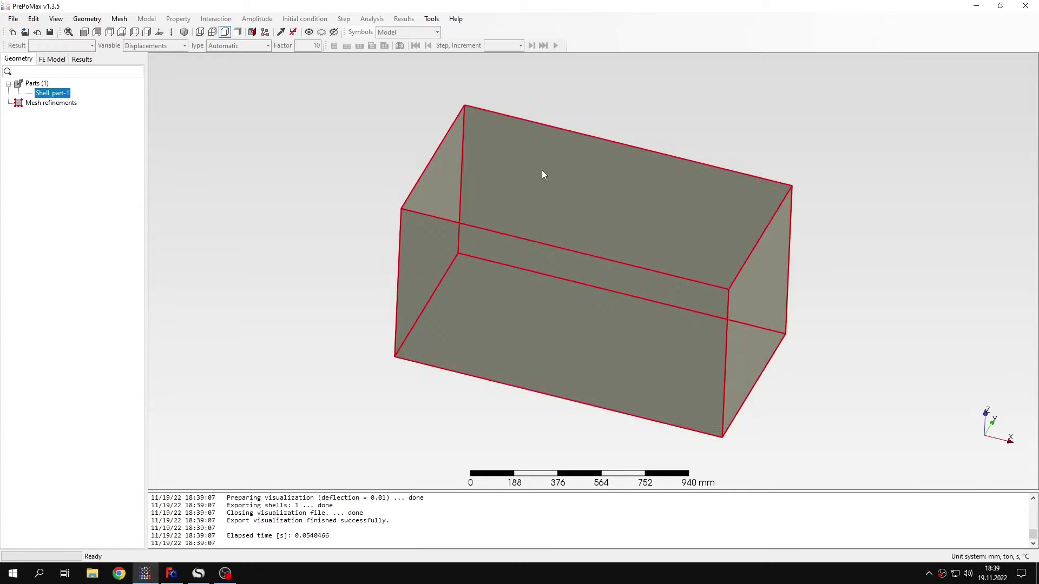
left_click(355, 134)
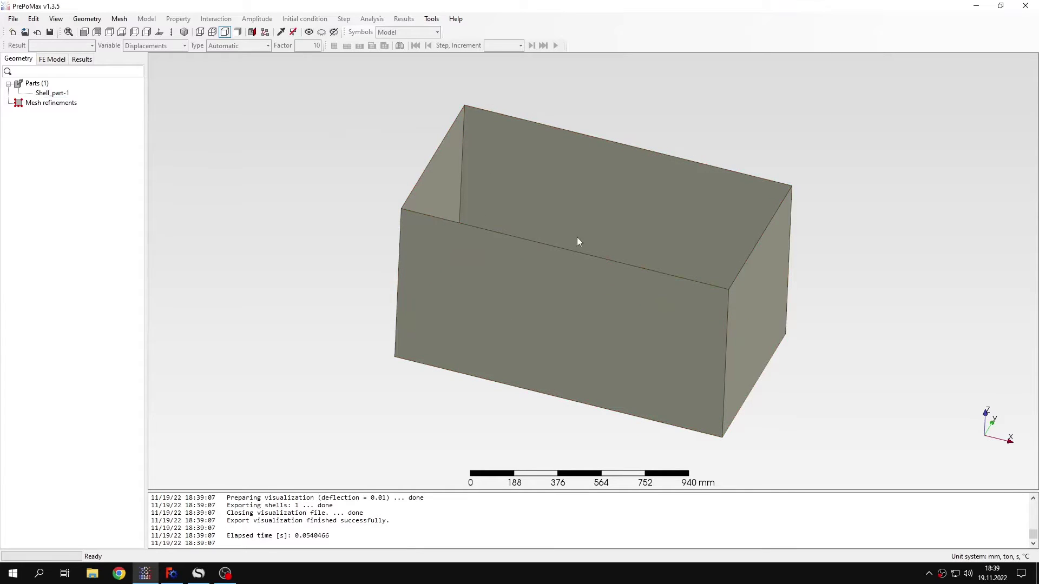
mouse_move(582, 231)
left_mouse_down()
mouse_move(530, 246)
mouse_move(624, 225)
mouse_move(566, 231)
left_mouse_up()
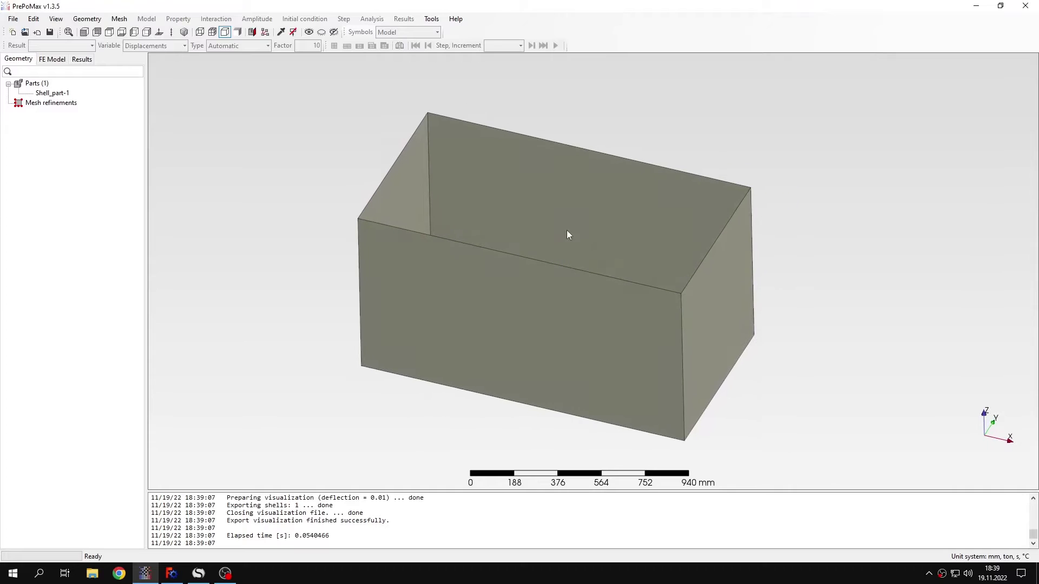
left_click(119, 18)
left_click(154, 28)
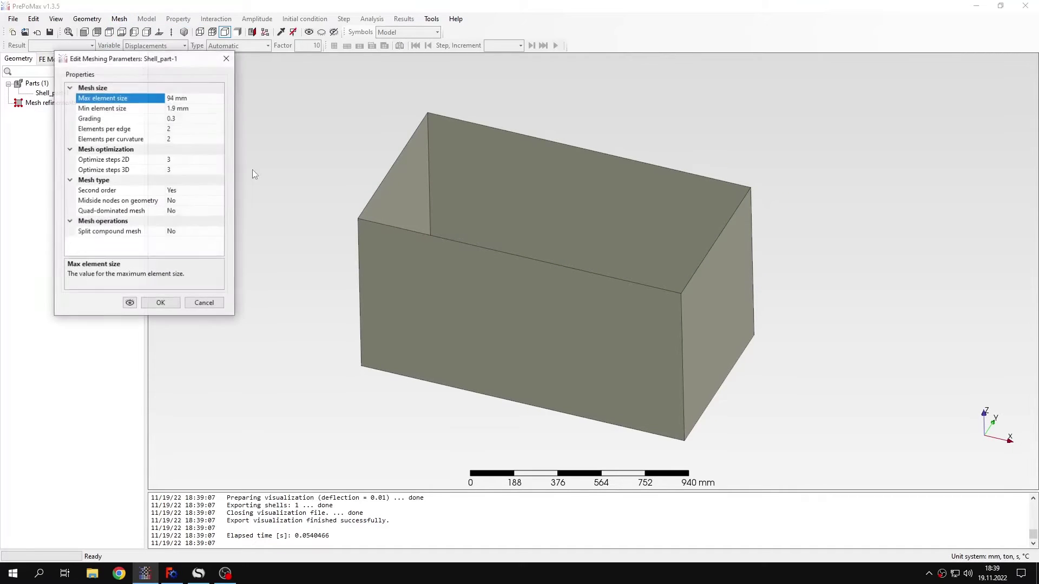
double_click(168, 98)
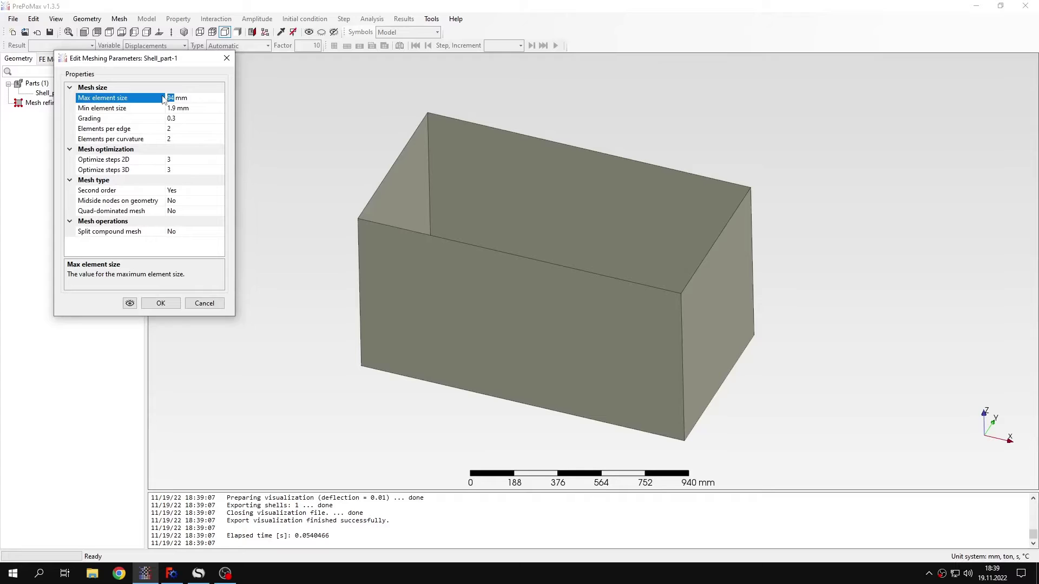
type("40")
left_click(180, 108)
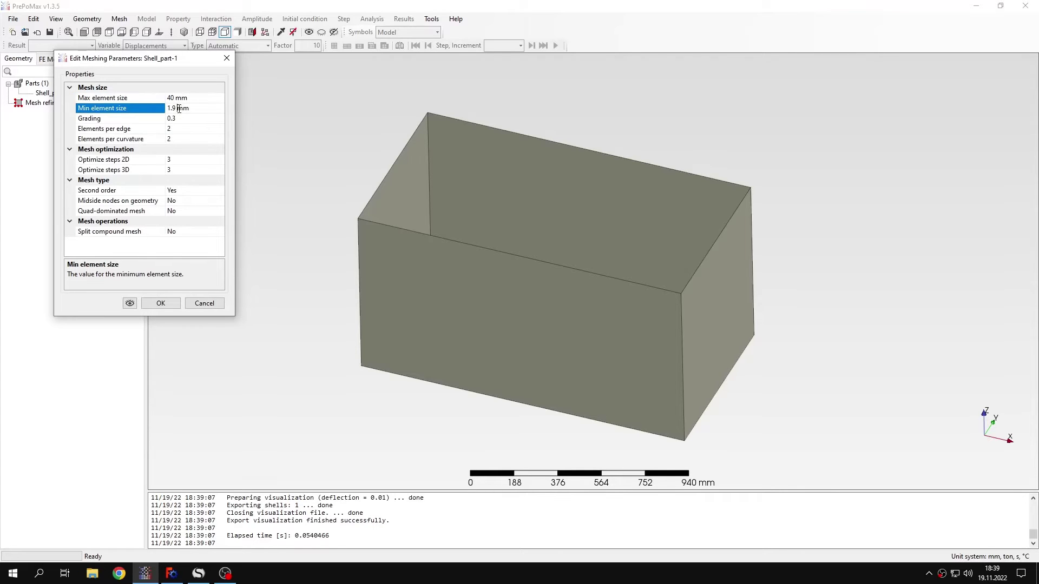
left_click(160, 303)
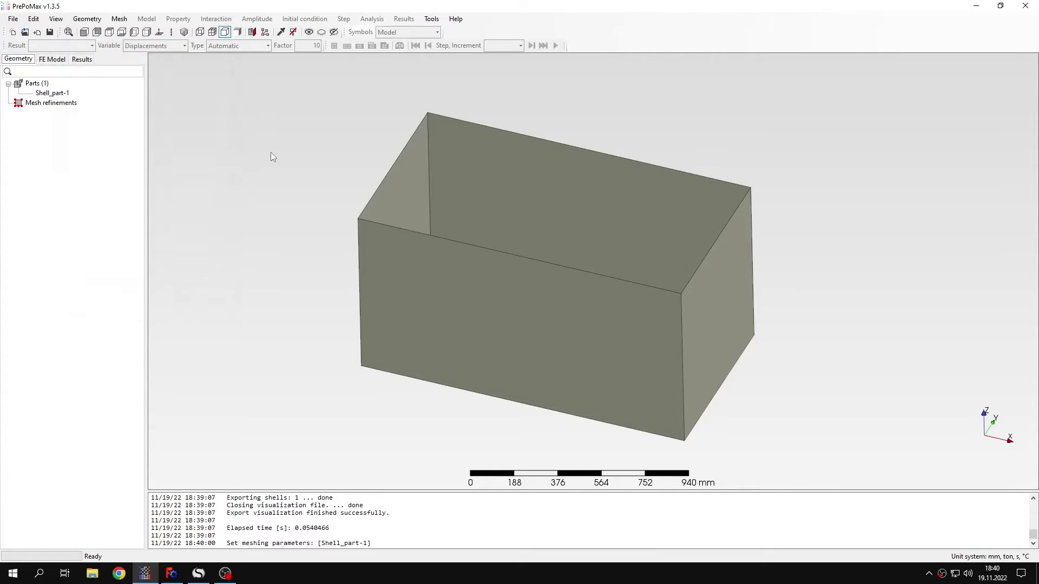
- Add Mesh_refinement-1 with 18 mm element size on two bottom edges of the box
double_click(50, 103)
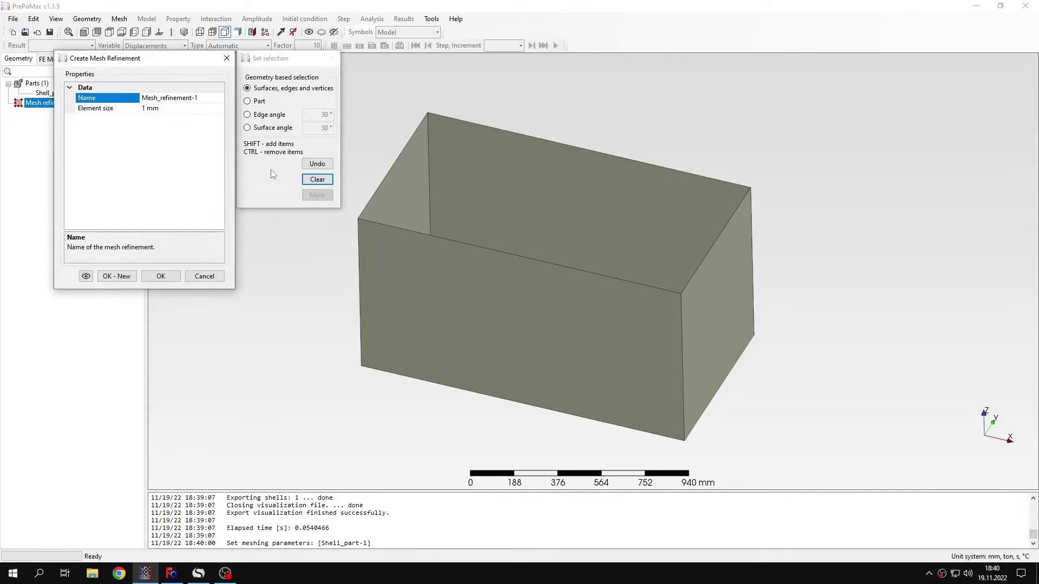
left_click(468, 391)
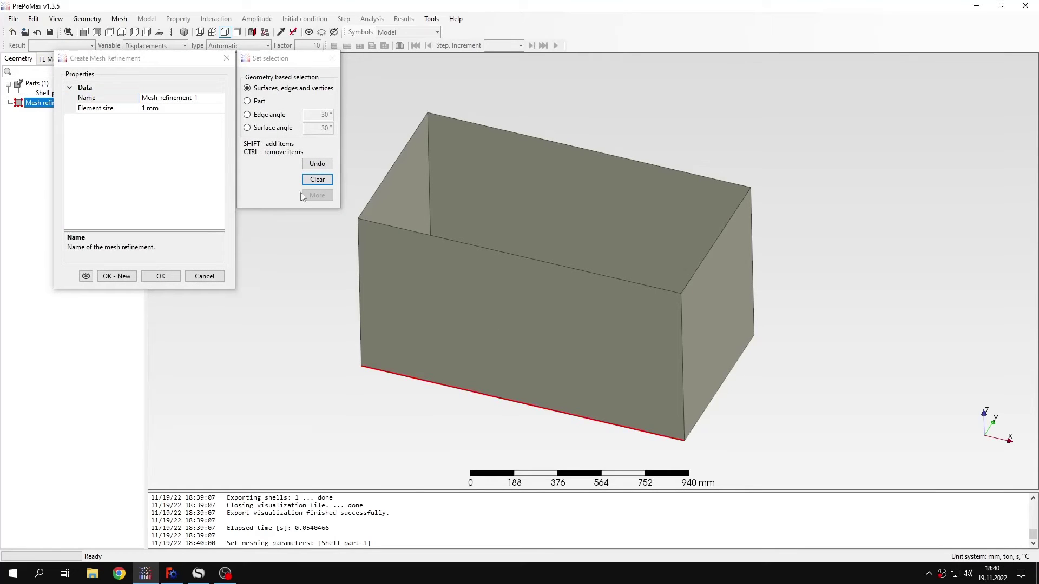
middle_click_drag(574, 319, 444, 356)
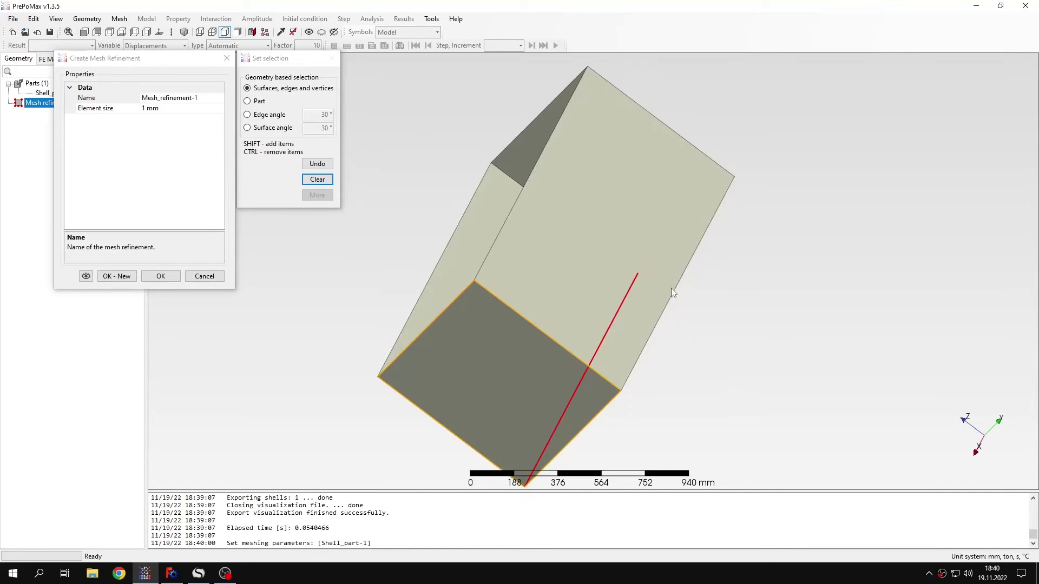
middle_click_drag(673, 288, 548, 282)
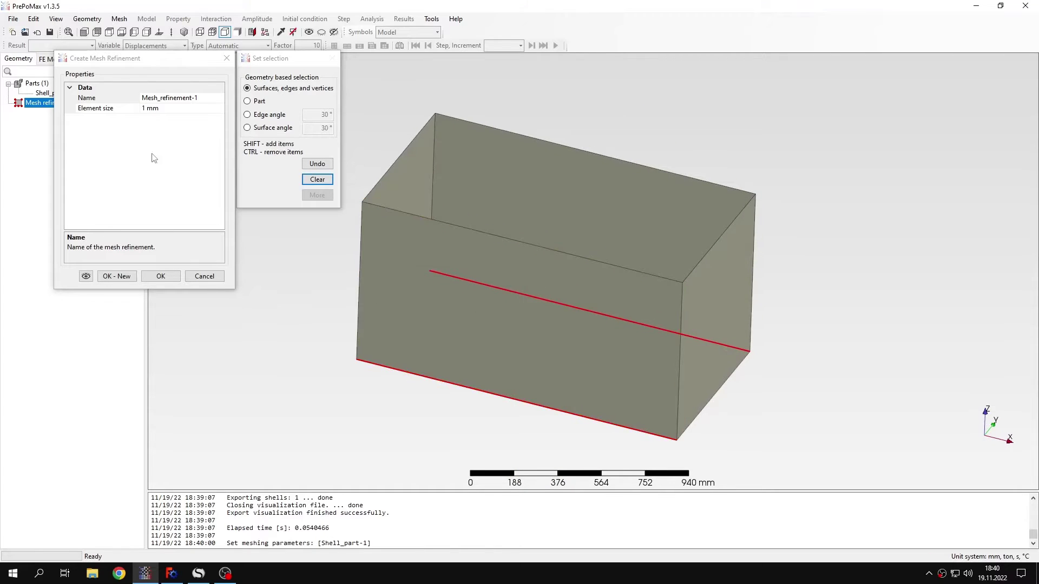
left_click(145, 108)
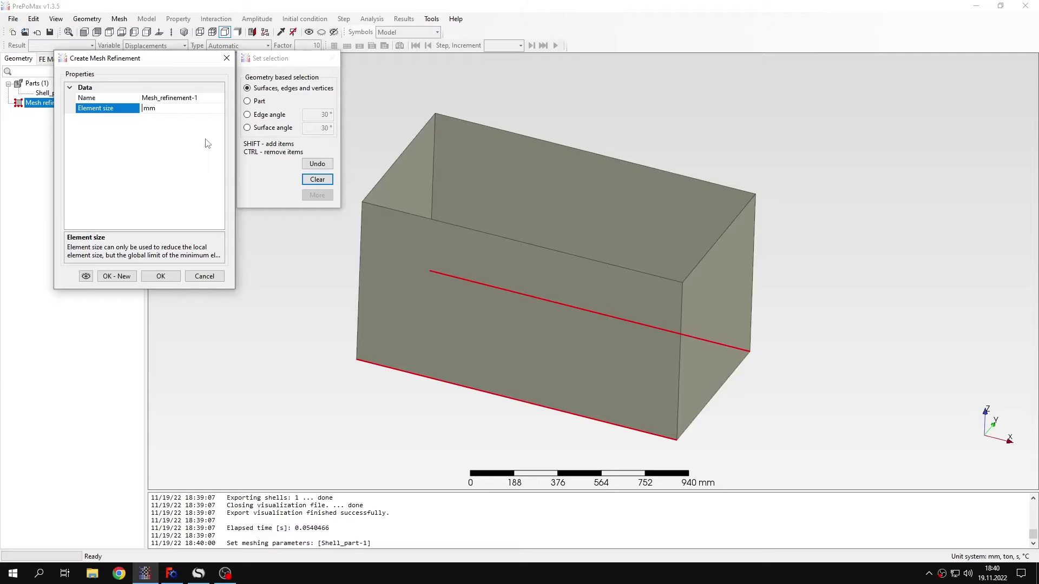
type("18")
left_click(160, 276)
- Mesh Shell_part-1 with second-order elements, producing 18029 nodes and 8956 elements
right_click(447, 232)
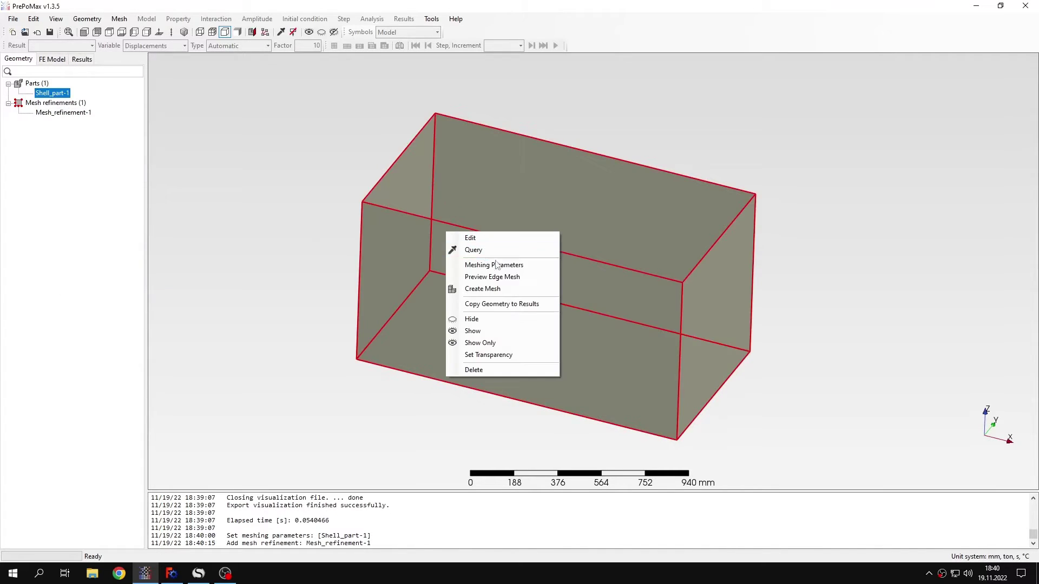
left_click(509, 291)
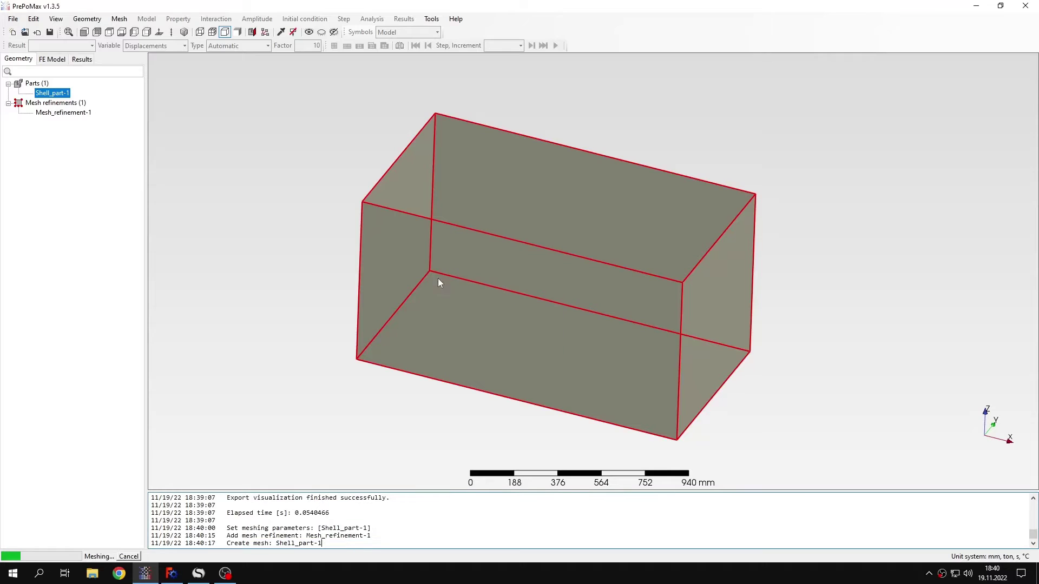
left_click(320, 238)
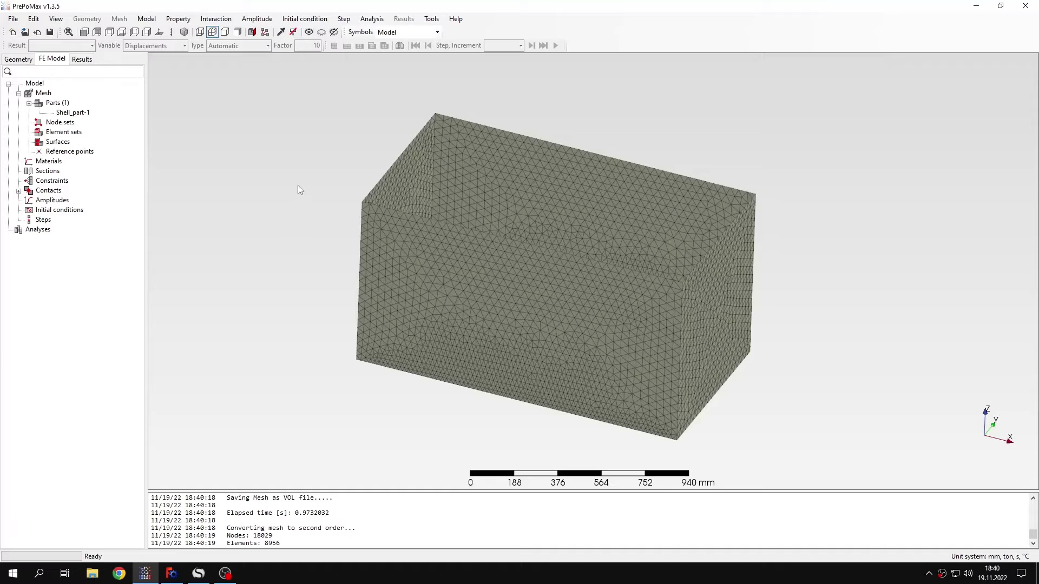
- Create elastic Material-1 with Young's modulus 210000 MPa and Poisson's ratio 0.3
double_click(47, 161)
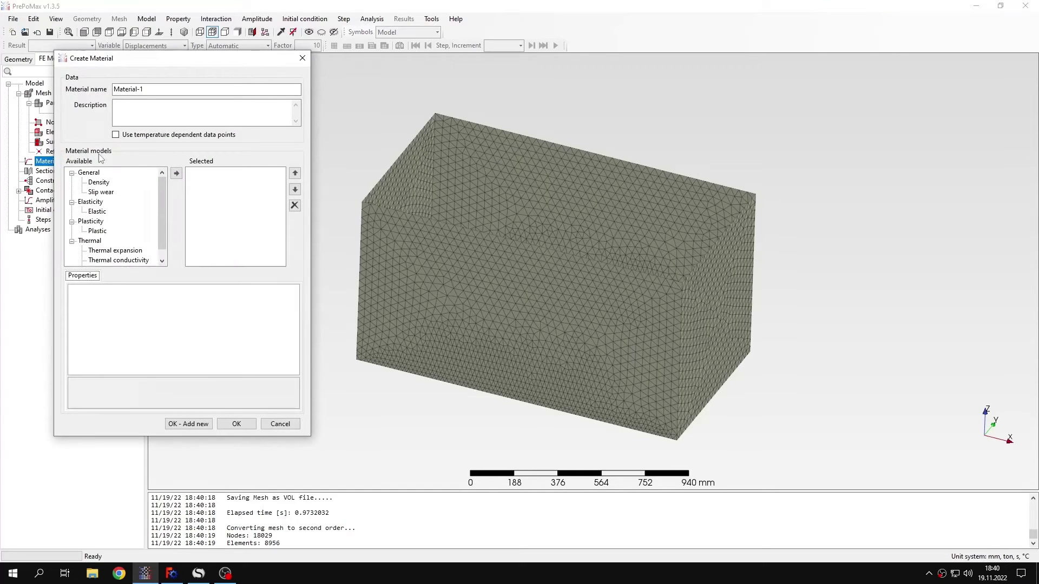
left_click(105, 211)
left_click(176, 173)
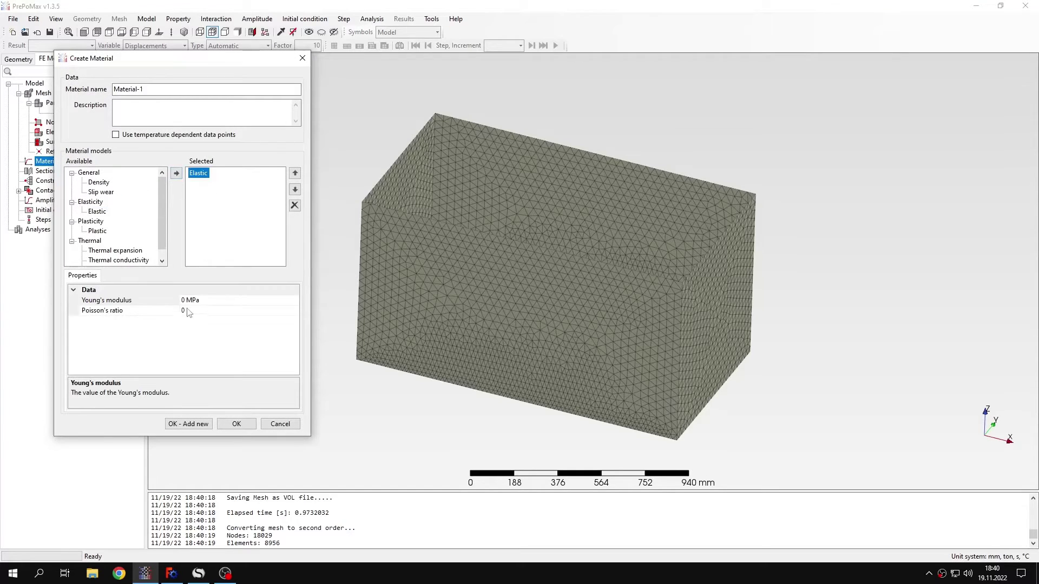
left_click(220, 298)
type("210000")
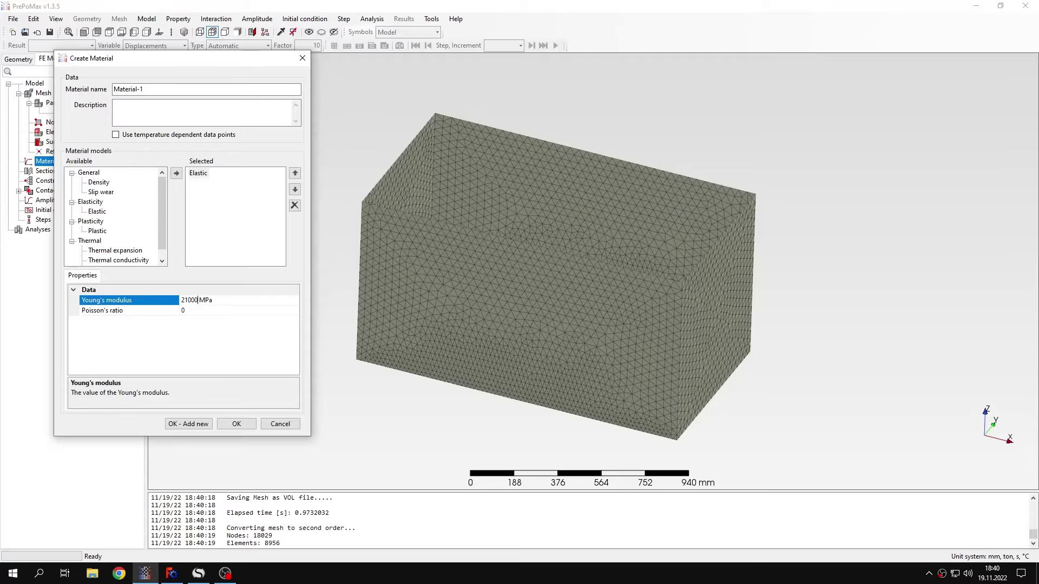
left_click(200, 310)
type(".3")
left_click(248, 421)
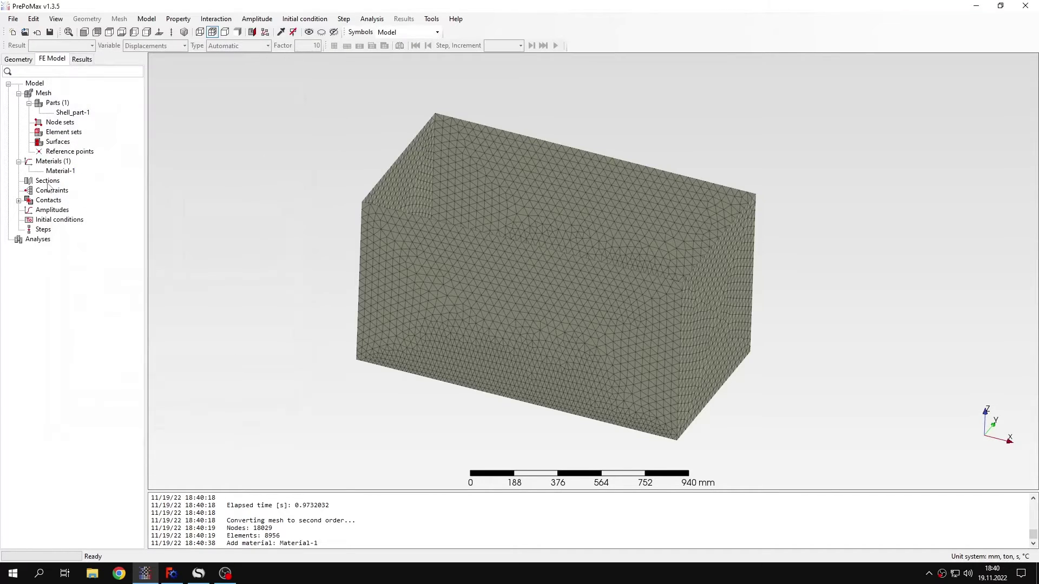
- Assign a 10 mm thick Shell_section-1 of Material-1 to the whole box
left_click(237, 32)
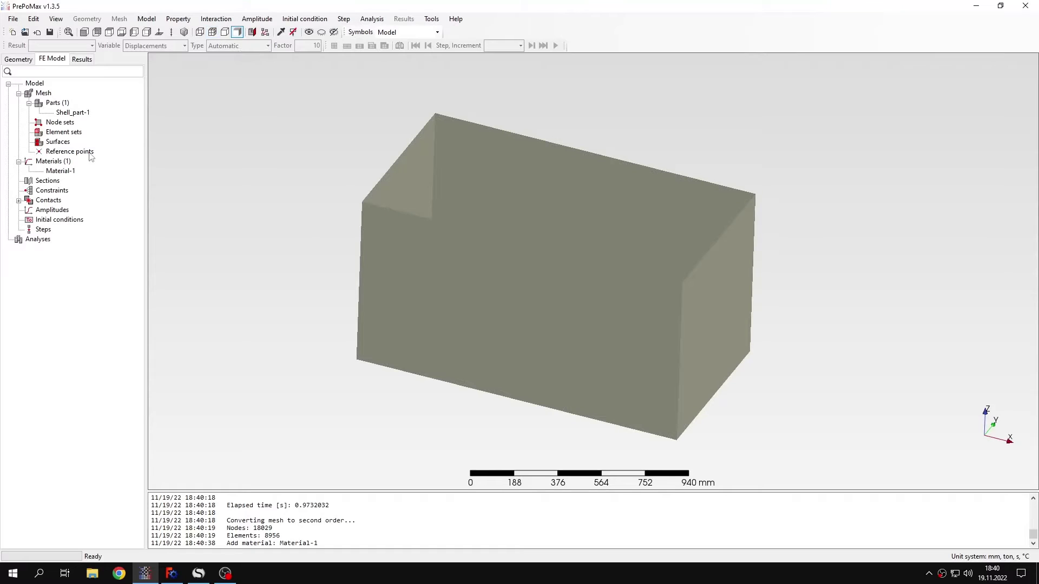
left_click(224, 32)
double_click(46, 180)
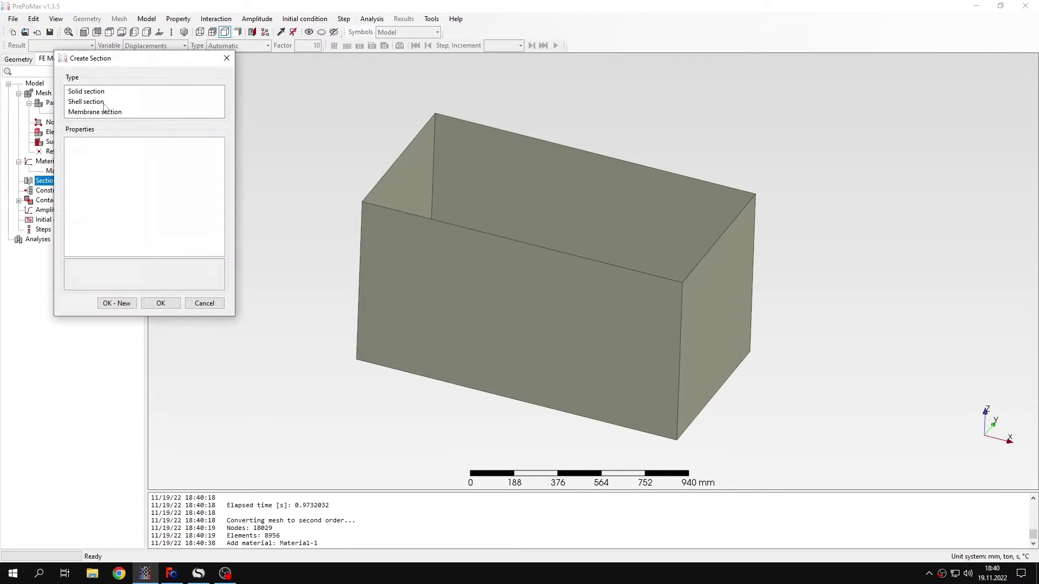
left_click(103, 102)
left_click(152, 174)
type("0")
left_click(446, 249)
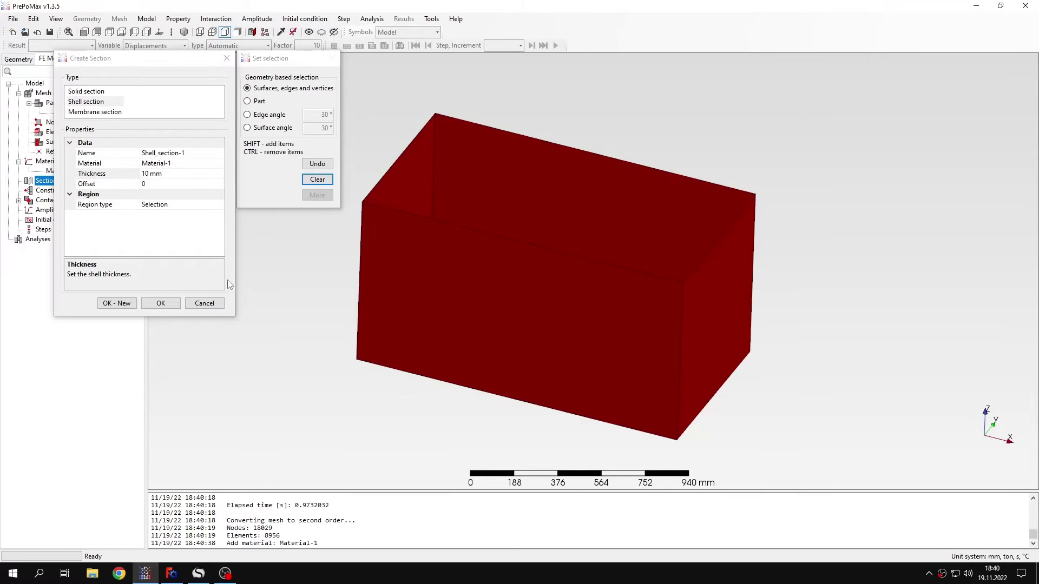
left_click(161, 303)
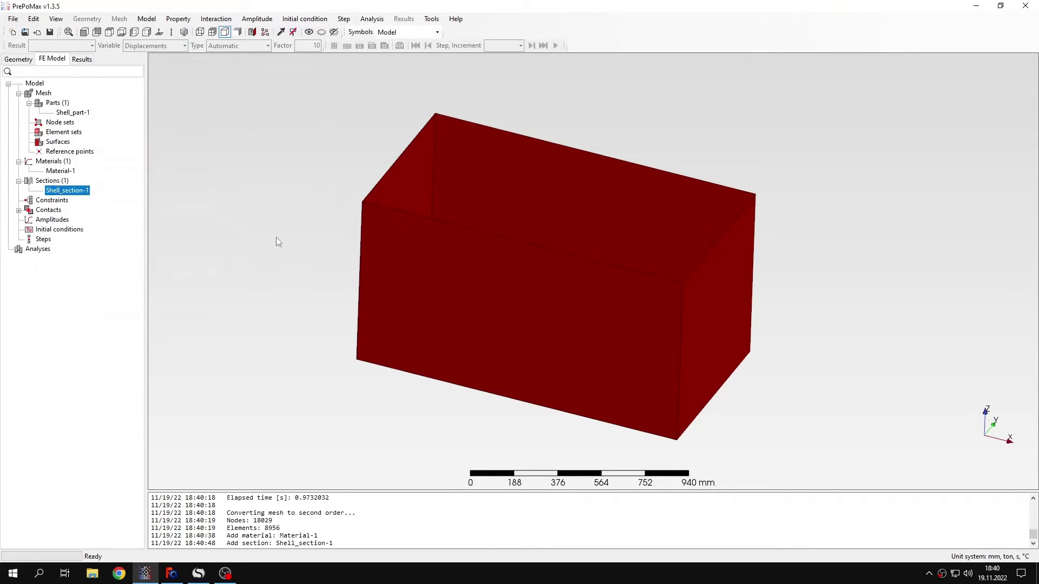
- Add the static analysis step Step-1
left_click(278, 238)
double_click(43, 239)
left_click(84, 93)
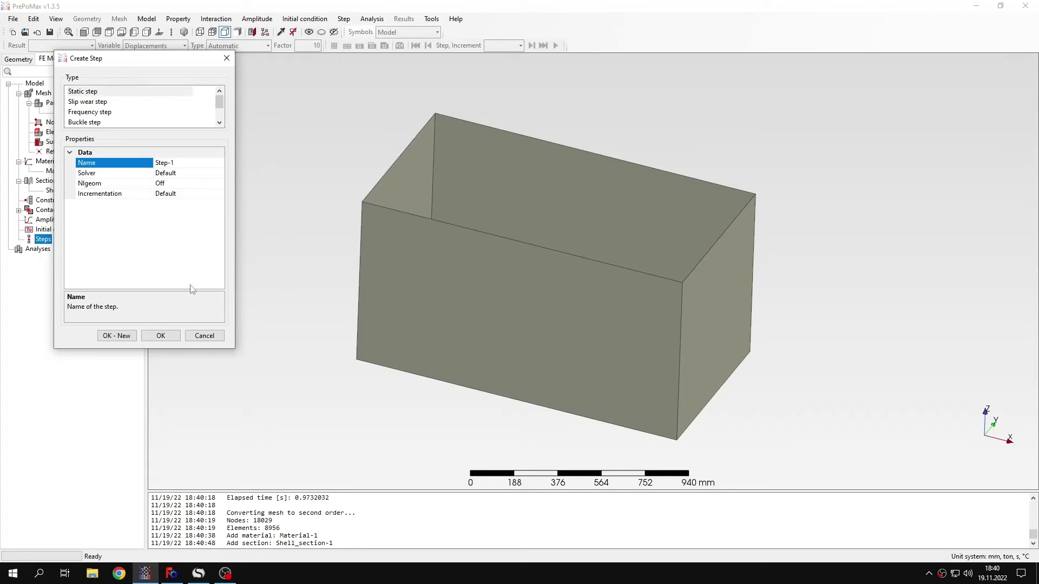
left_click(160, 336)
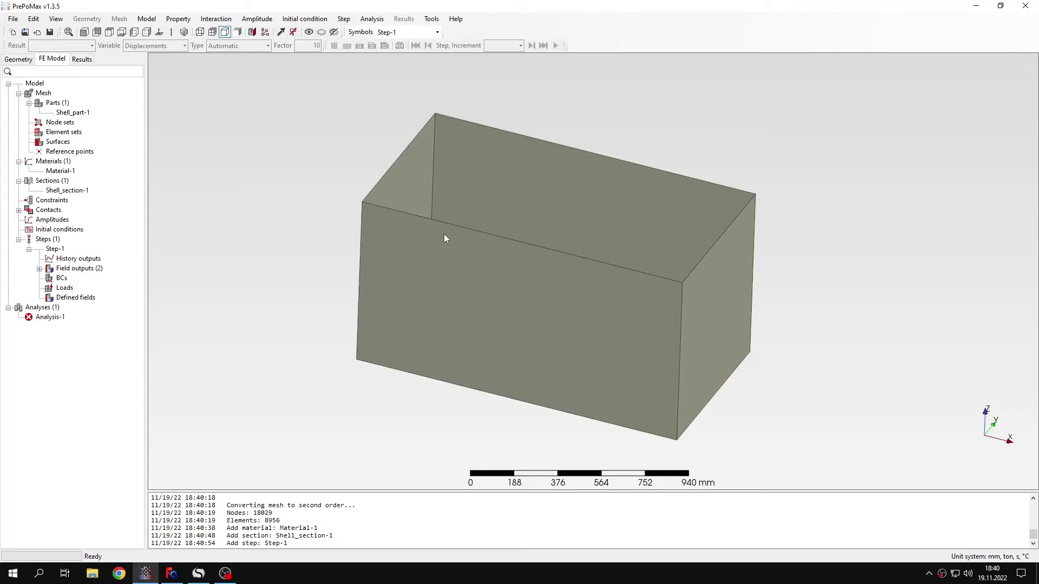
- Fix the box's bottom face with boundary condition Fixed-1
double_click(58, 279)
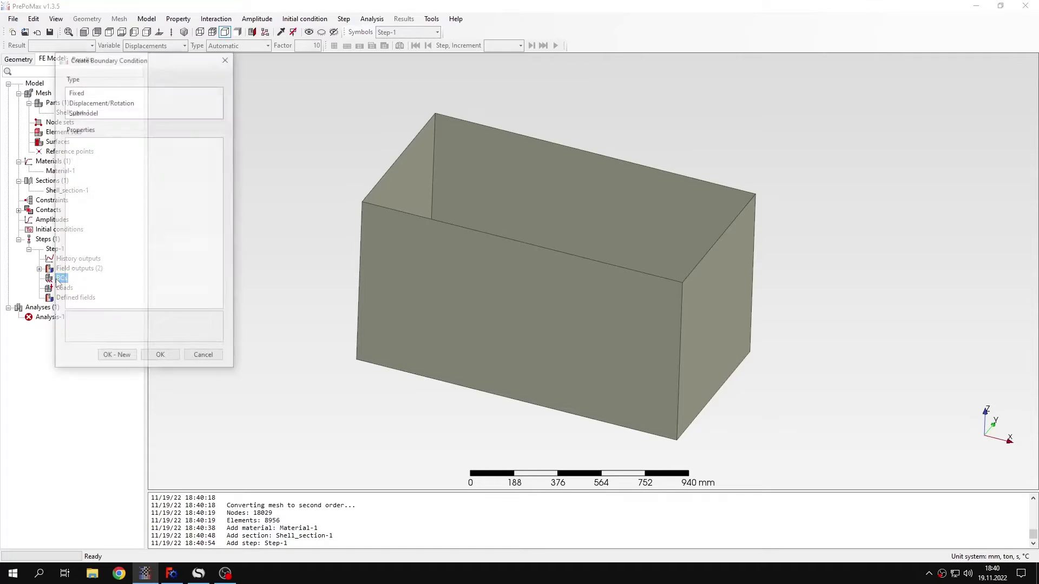
left_click(75, 91)
left_click(528, 332)
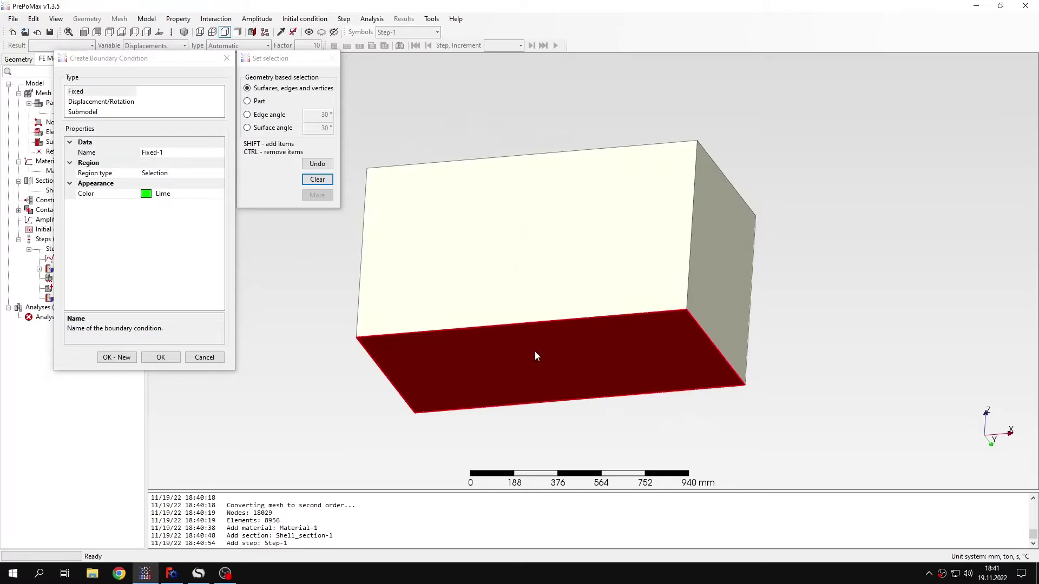
middle_click_drag(528, 333, 511, 298)
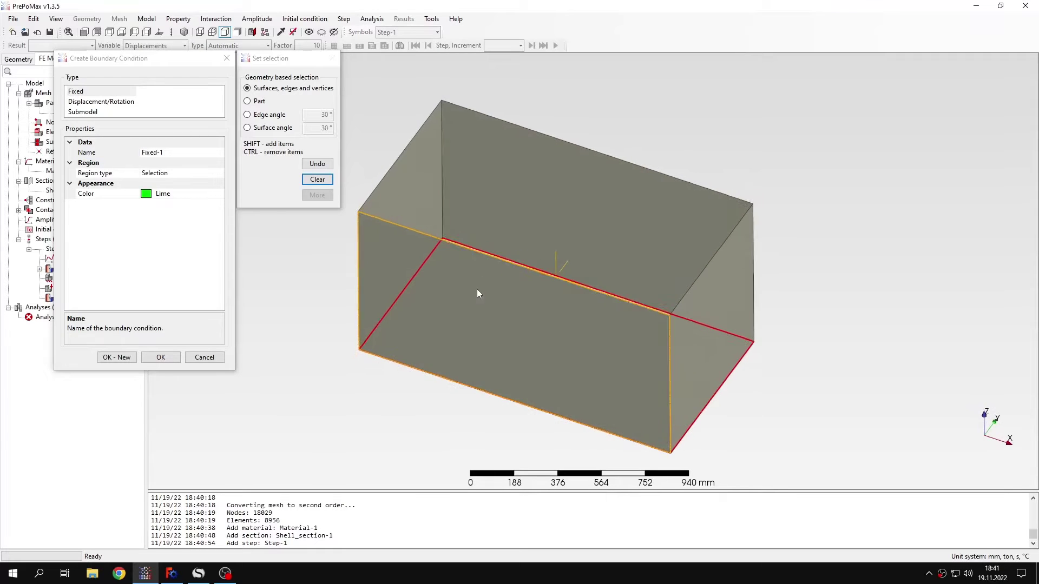
left_click(160, 357)
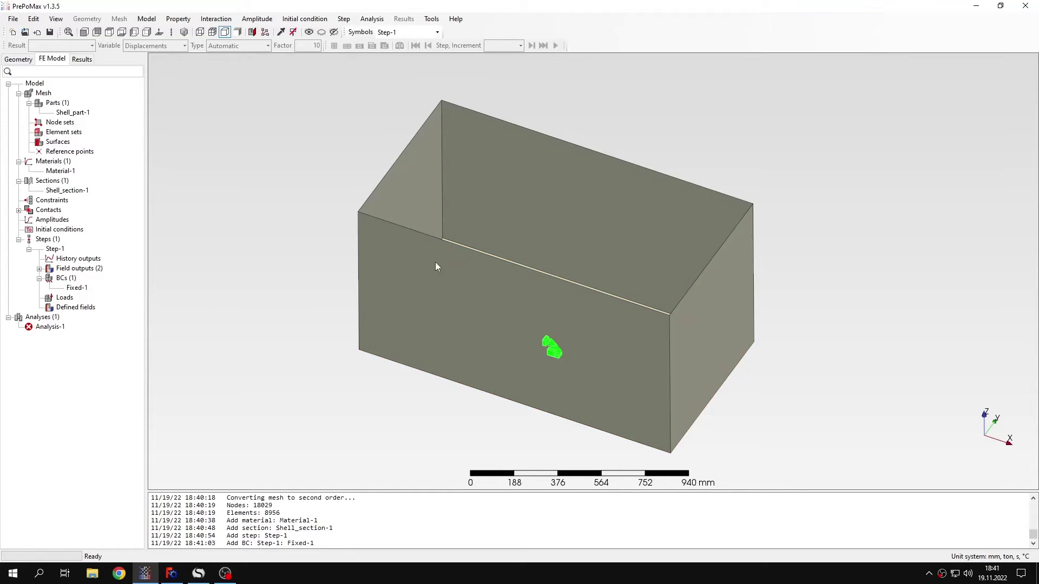
middle_click_drag(444, 263, 448, 268)
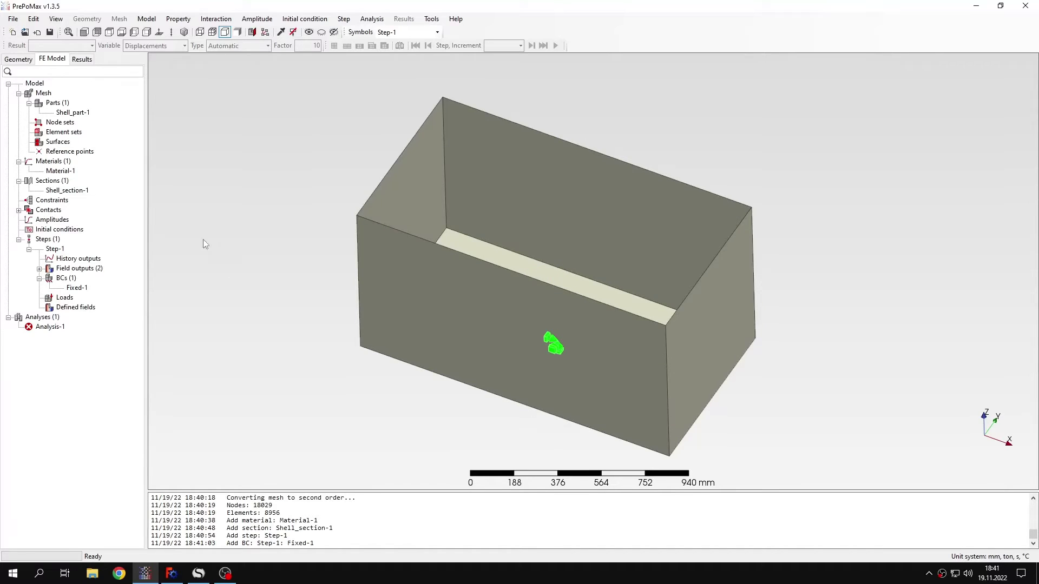
left_click(198, 573)
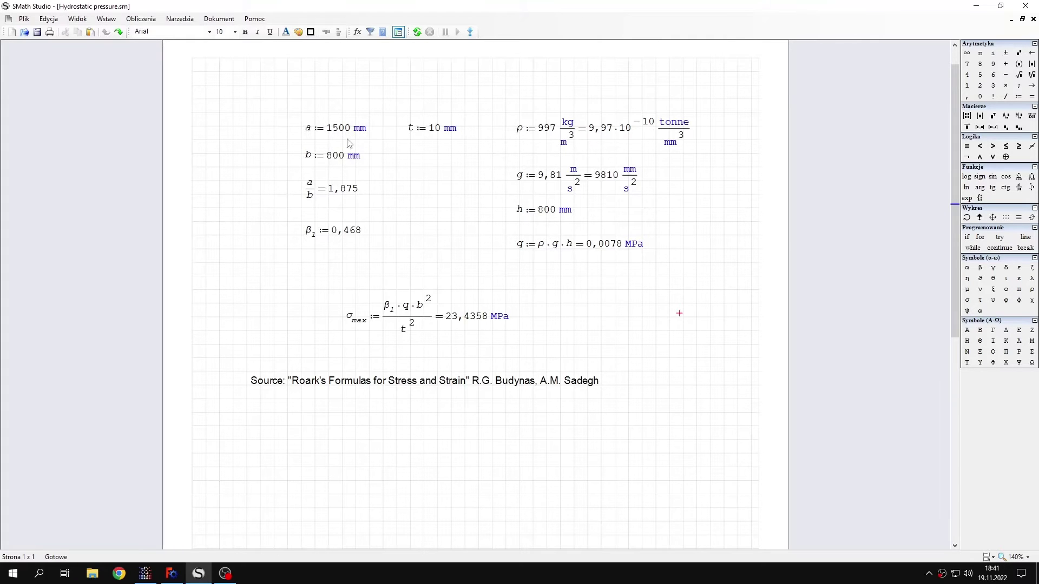
mouse_move(349, 160)
mouse_move(531, 253)
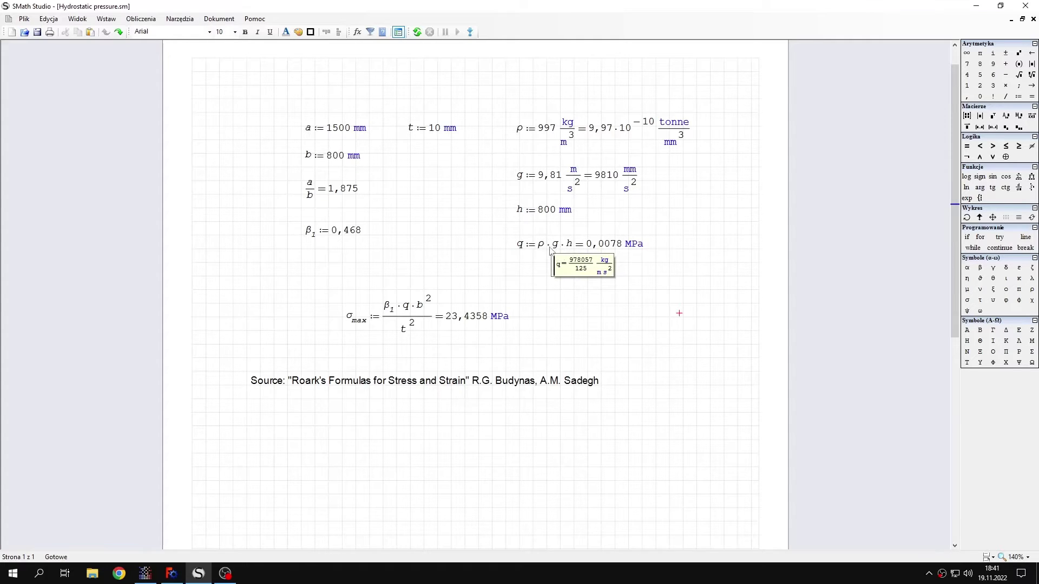
- Create a hydrostatic pressure load on the back and left inner walls
left_click(145, 573)
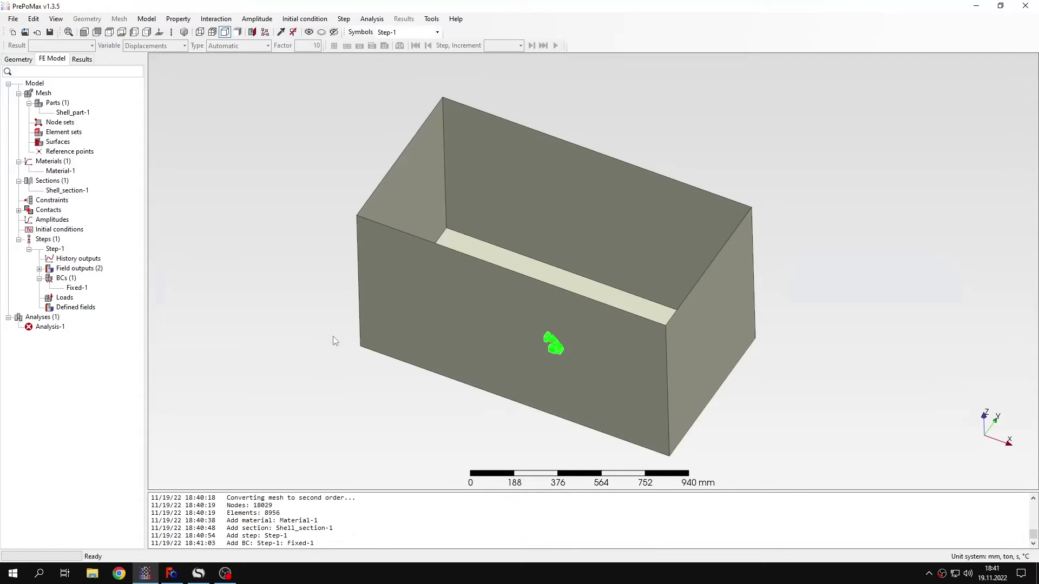
double_click(63, 298)
left_click(118, 123)
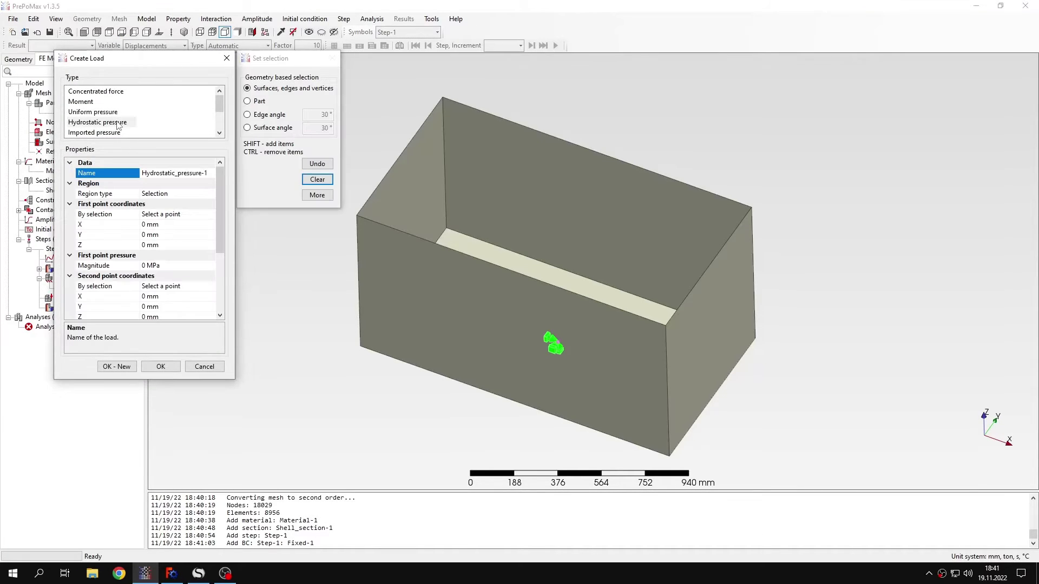
left_click(165, 193)
left_click(502, 202)
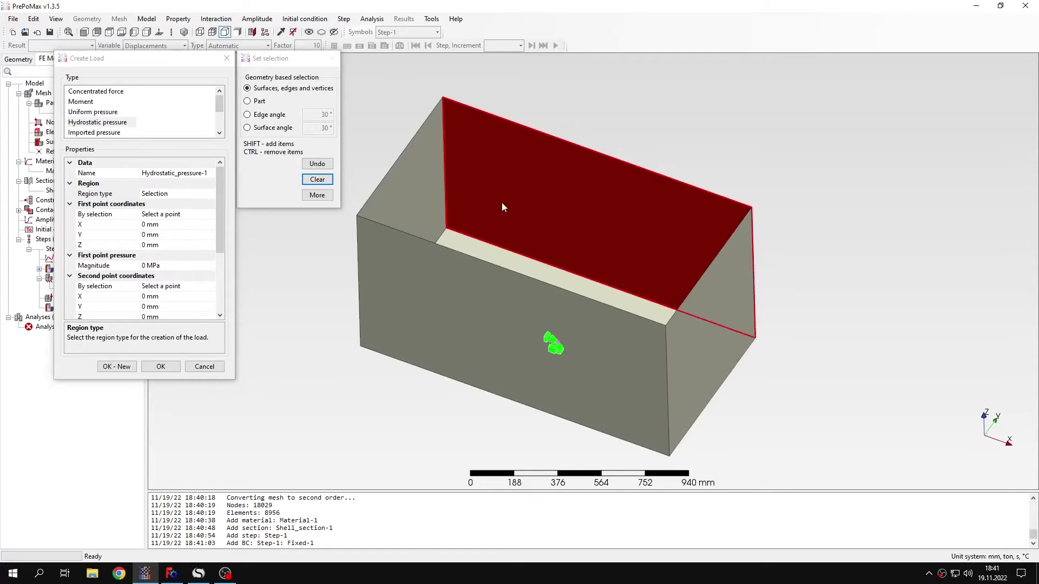
left_click(433, 201, "shift")
mouse_move(497, 217)
left_mouse_down()
mouse_move(508, 245)
mouse_move(664, 300)
mouse_move(574, 231)
mouse_move(487, 335)
mouse_move(523, 326)
mouse_move(529, 201)
mouse_move(520, 190)
mouse_move(484, 212)
mouse_move(502, 217)
left_mouse_up()
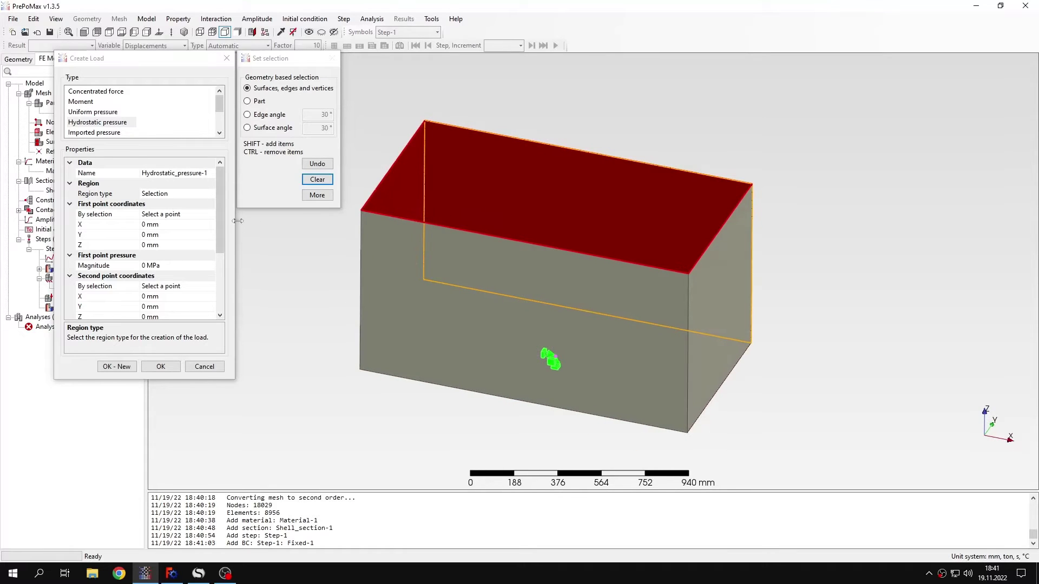
- Set the load's first point to the top node at (-750, 400, 800 mm)
scroll(512, 333, "up", 2)
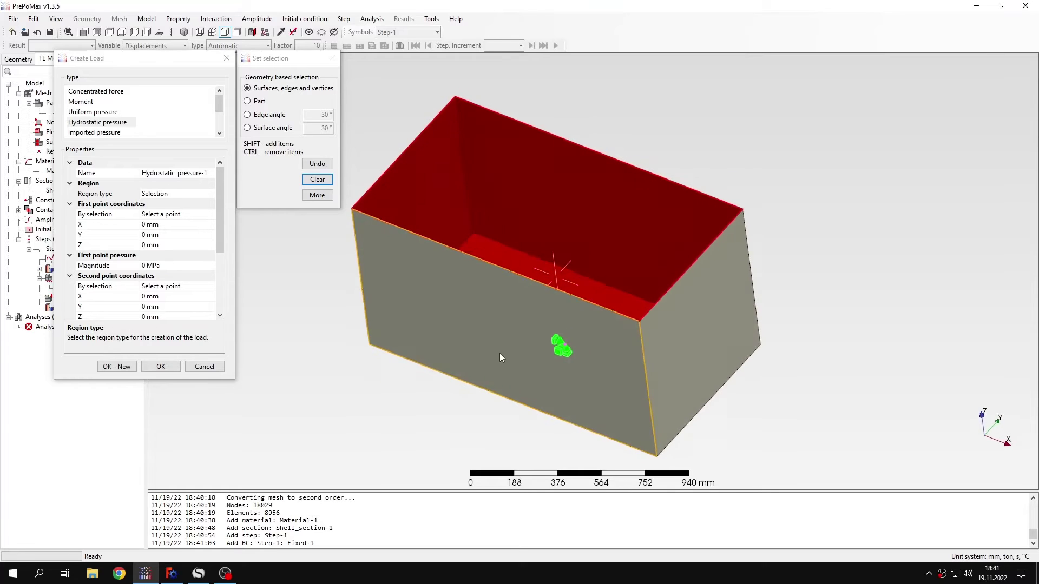
left_click_drag(501, 352, 587, 181)
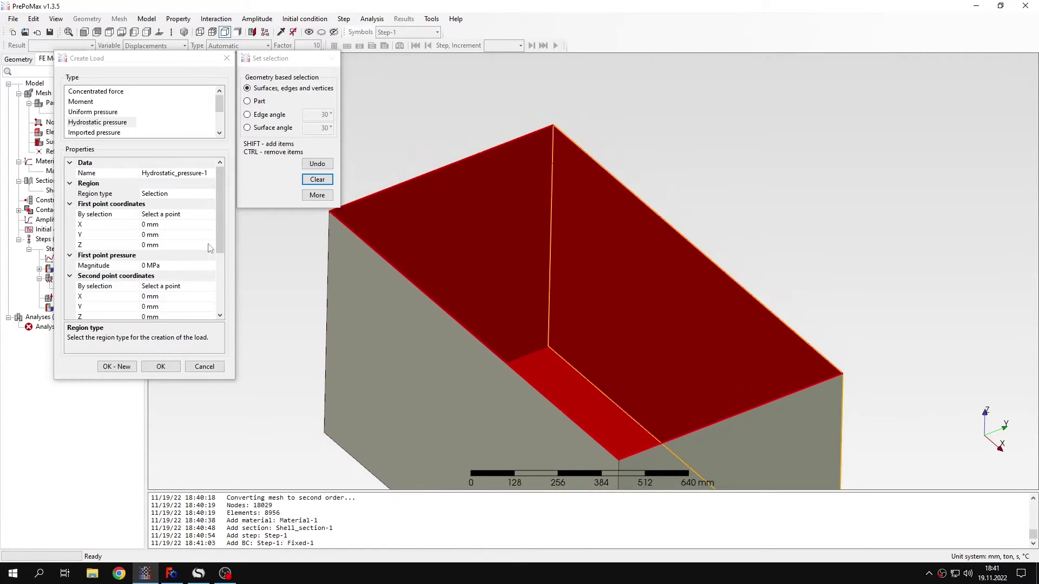
left_click(197, 217)
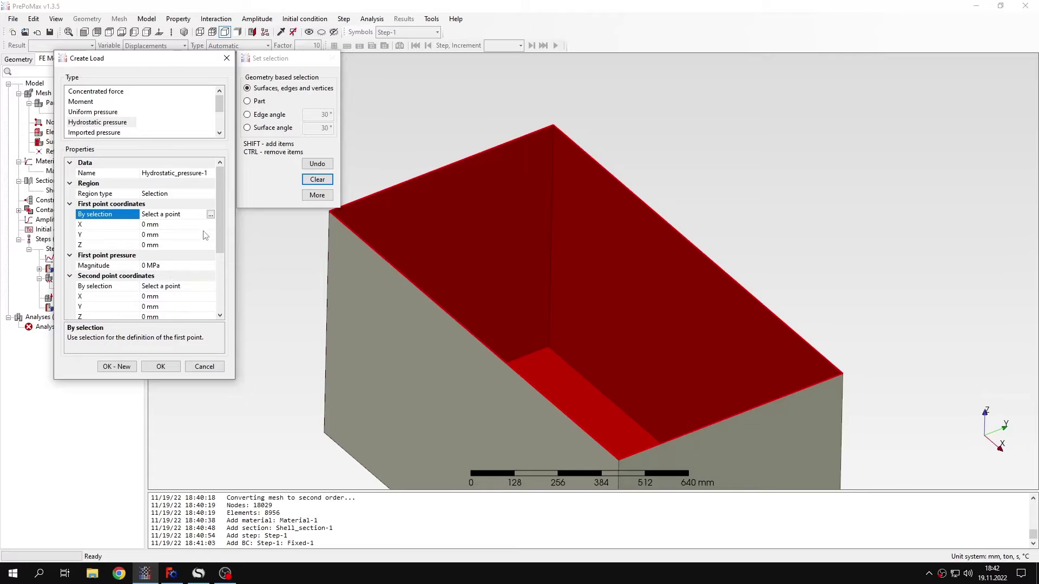
left_click(211, 214)
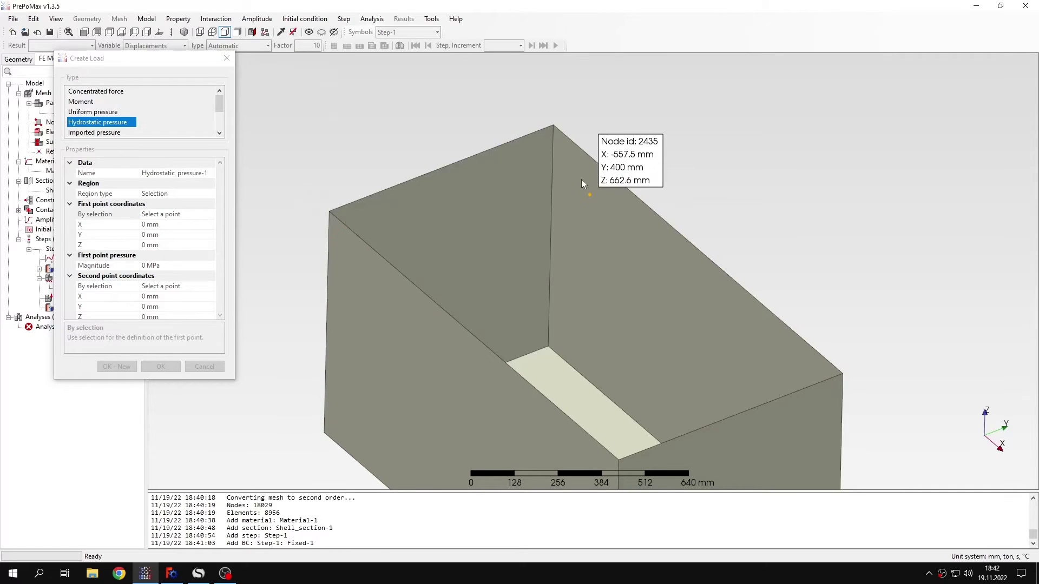
left_click(552, 126)
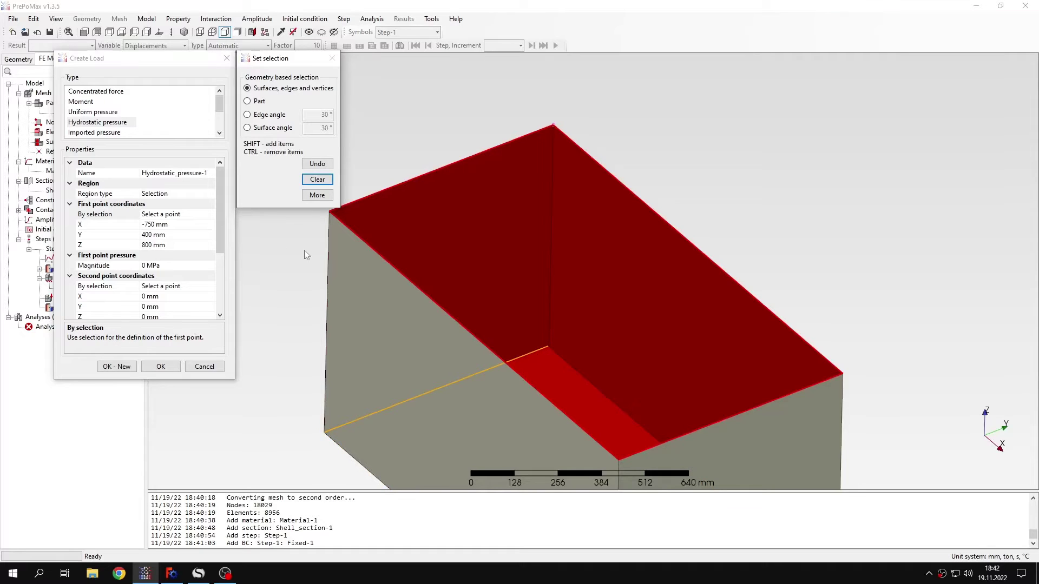
- Set the load's second point to the bottom node at (-750, 400, 0 mm)
scroll(219, 227, "down", 3)
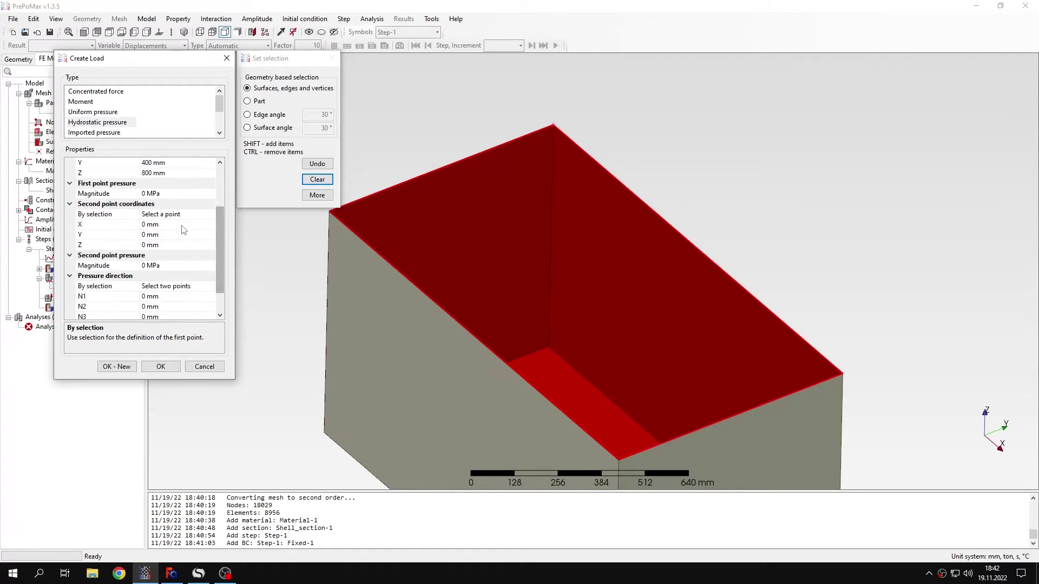
left_click(186, 215)
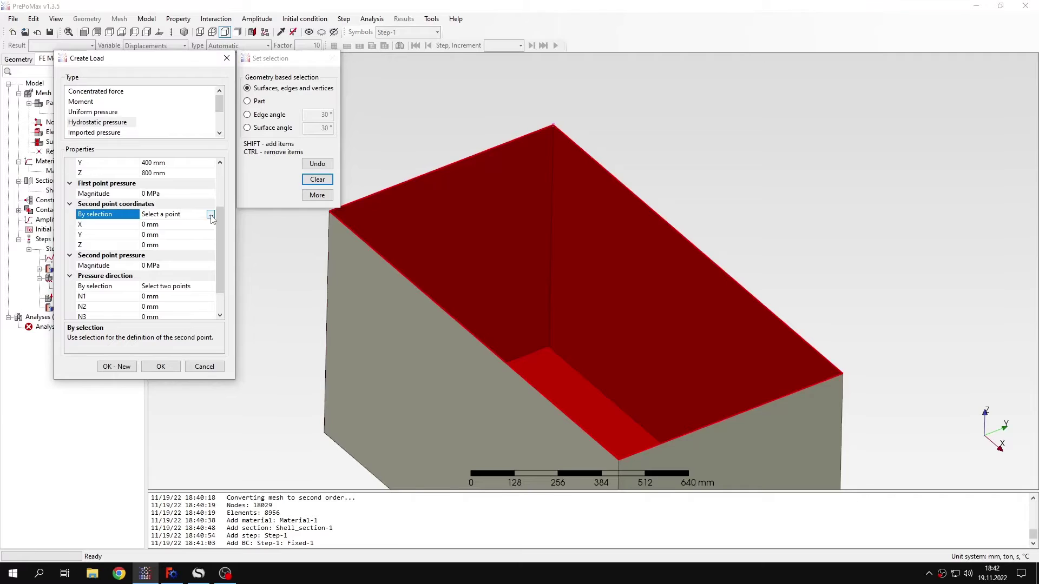
left_click(211, 216)
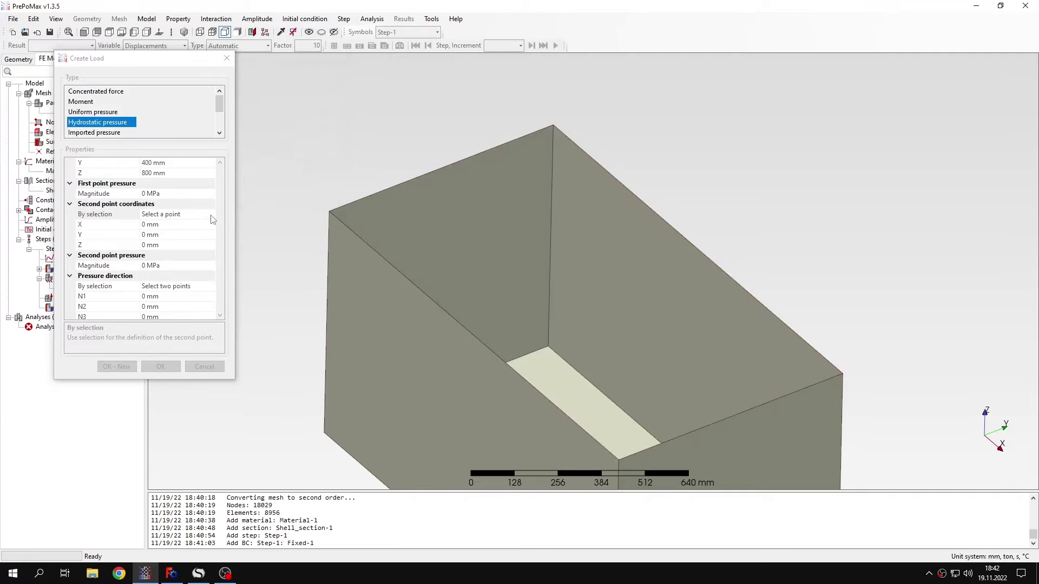
left_click(548, 347)
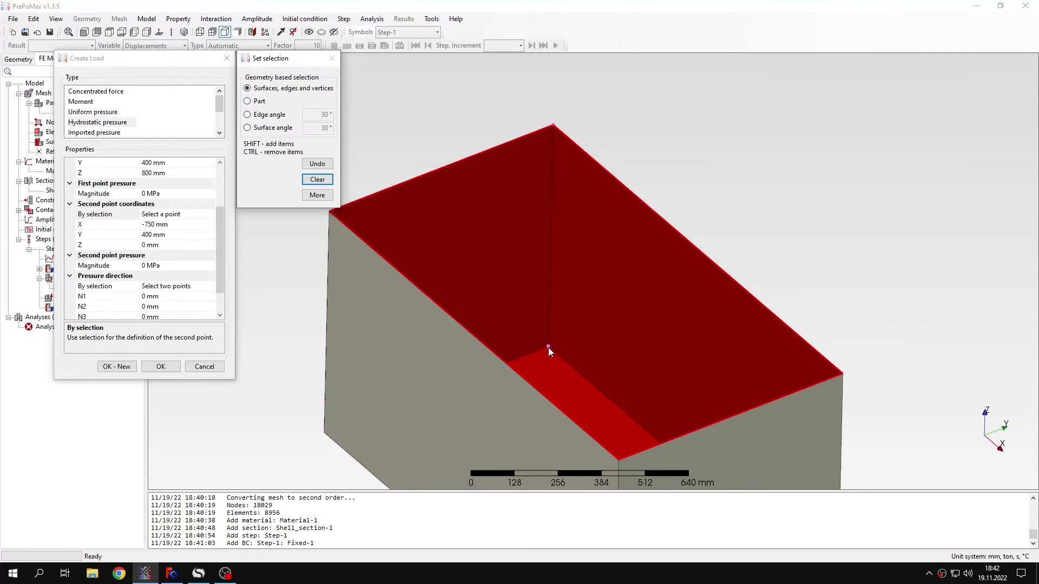
left_click(219, 268)
- Enter second-point pressure 9.97e-10*9810*800 (0.007824456 MPa) and compare it with q in SMath
scroll(218, 269, "down", 1)
left_click(164, 236)
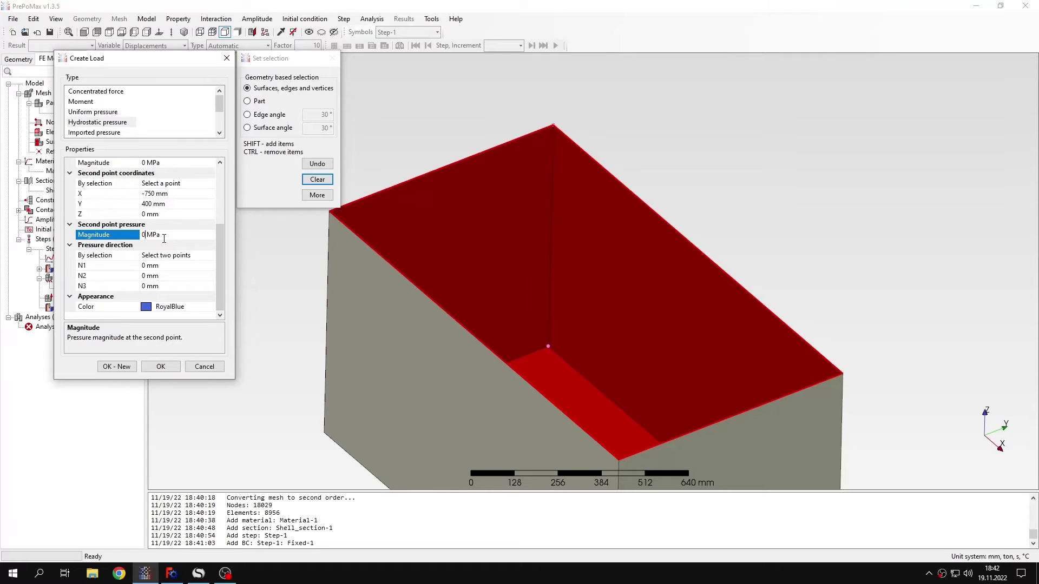
key("BackSpace")
type("9.97e-10*9810*800")
key("Return")
left_click(204, 579)
mouse_move(618, 250)
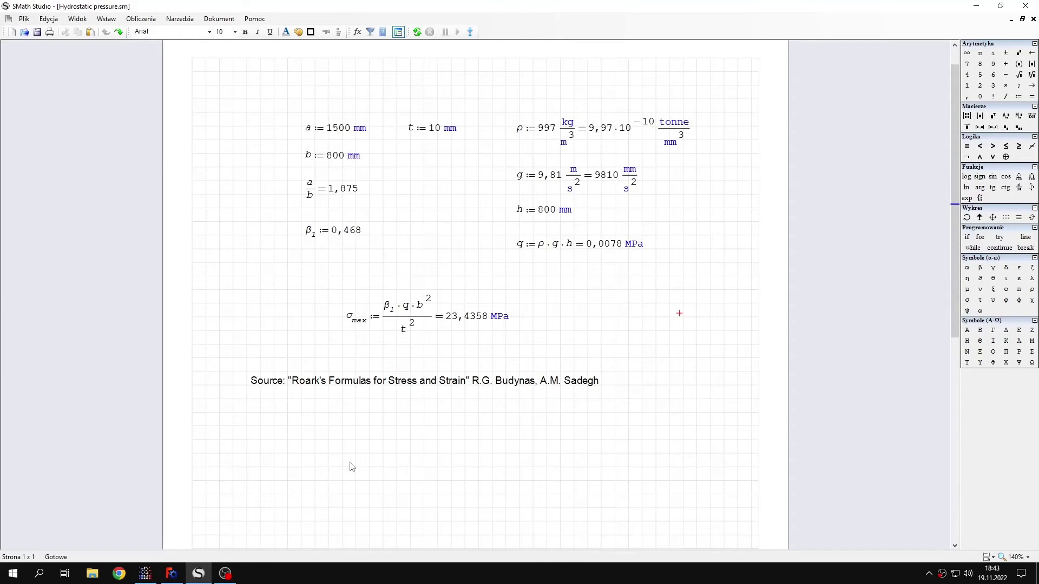
left_click(150, 577)
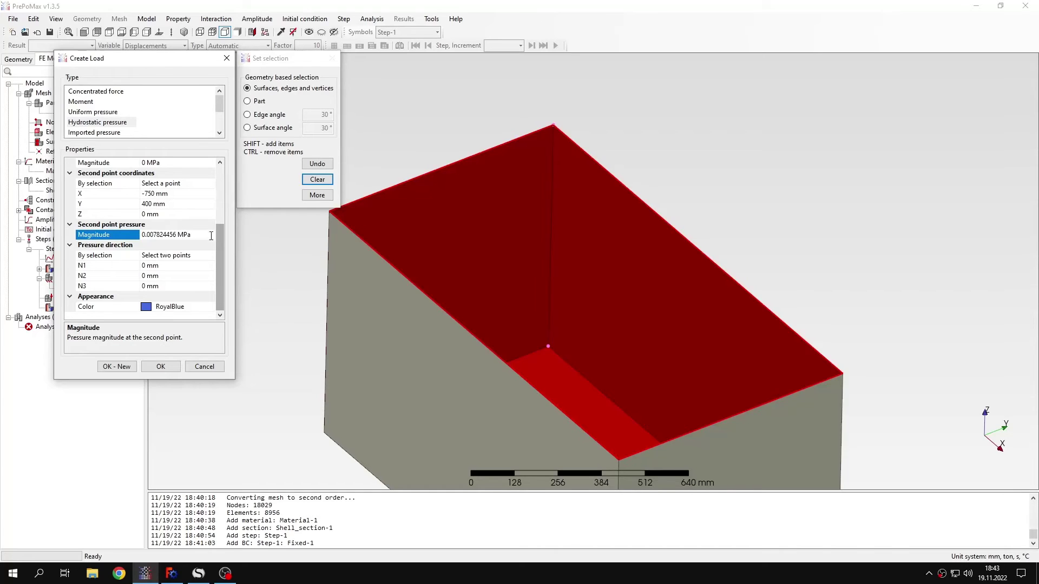
- Set the pressure direction from the top vertex to node 4 (N3 -800 mm) and create the load
left_click(193, 258)
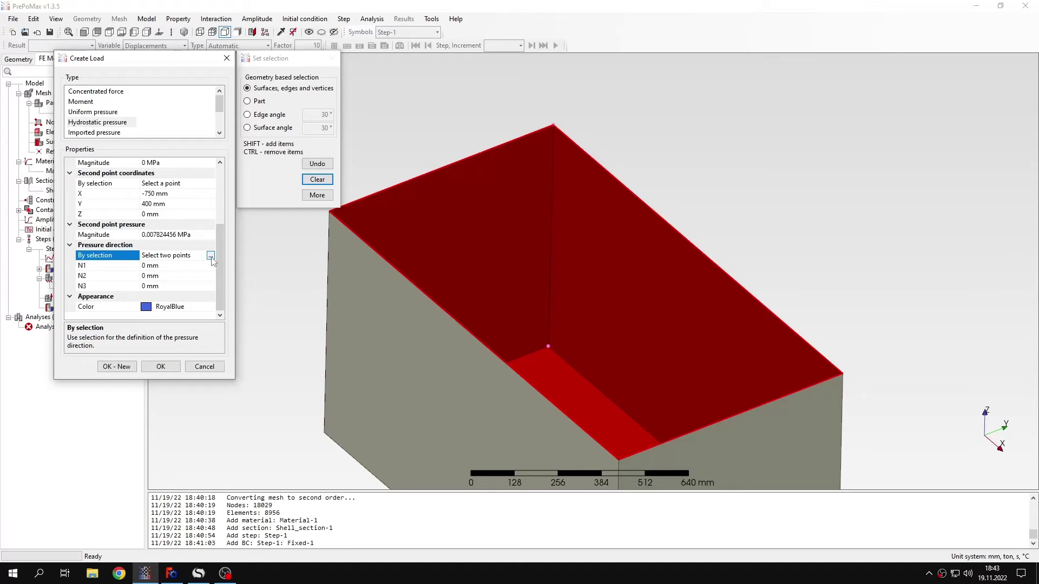
left_click(210, 255)
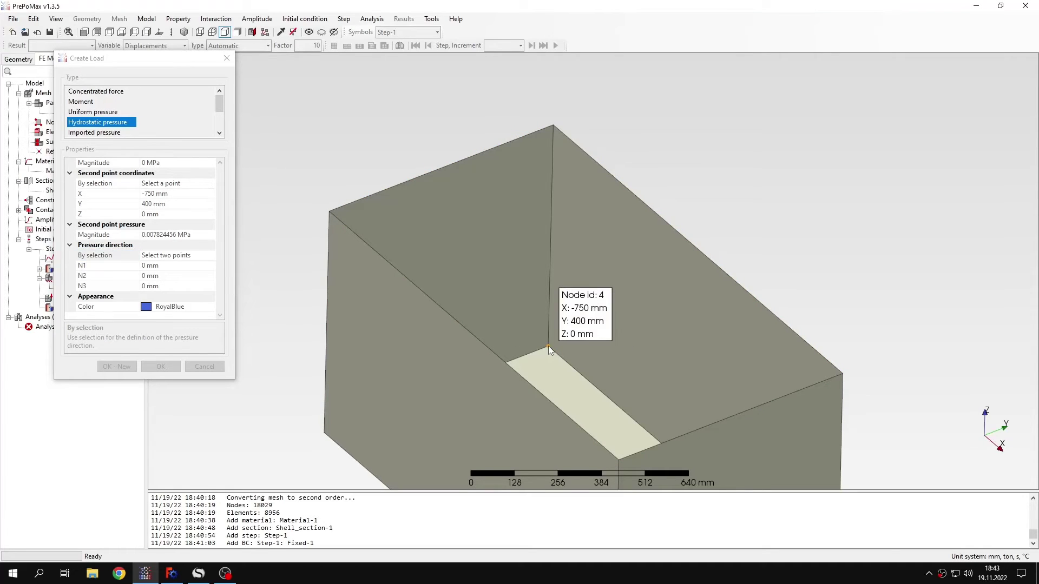
left_click(554, 127)
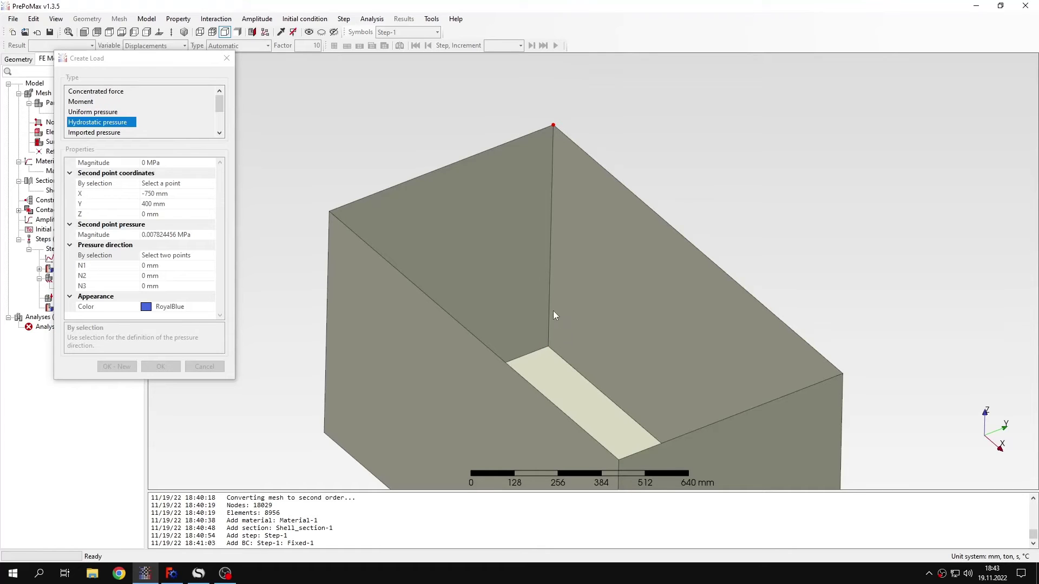
left_click(547, 345)
left_click(218, 282)
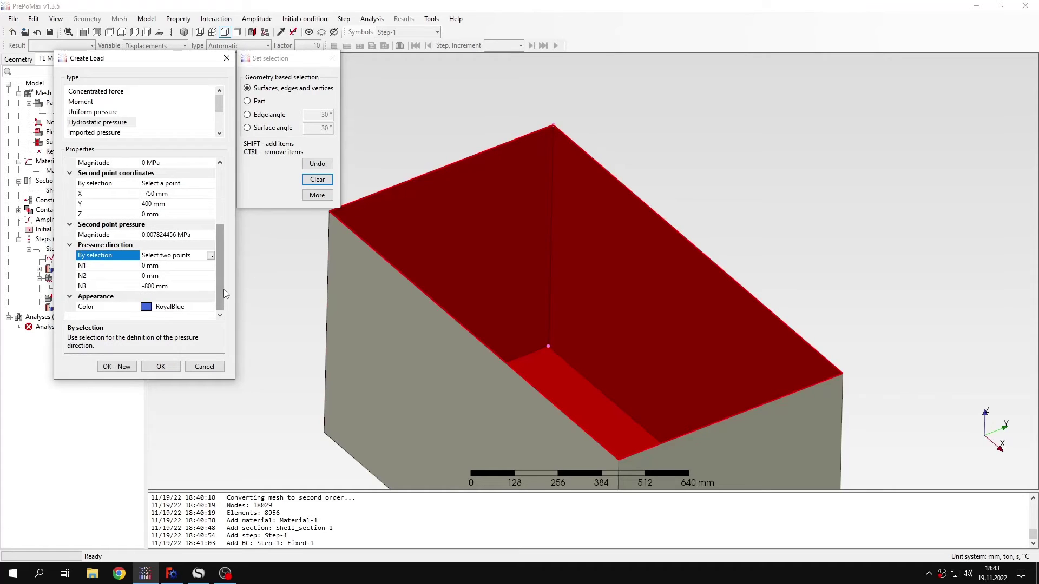
left_click(171, 368)
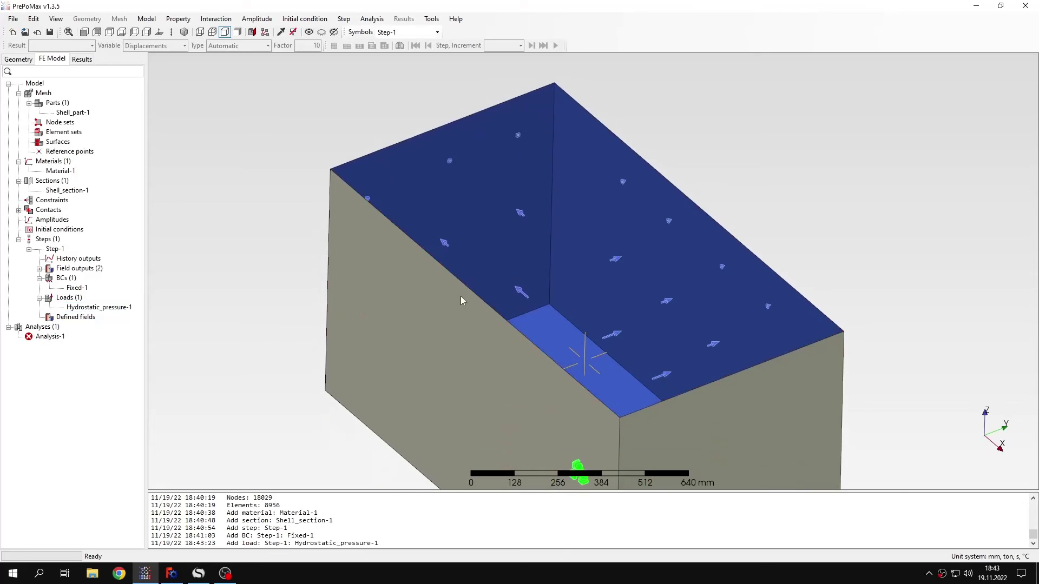
middle_click_drag(462, 292, 529, 180)
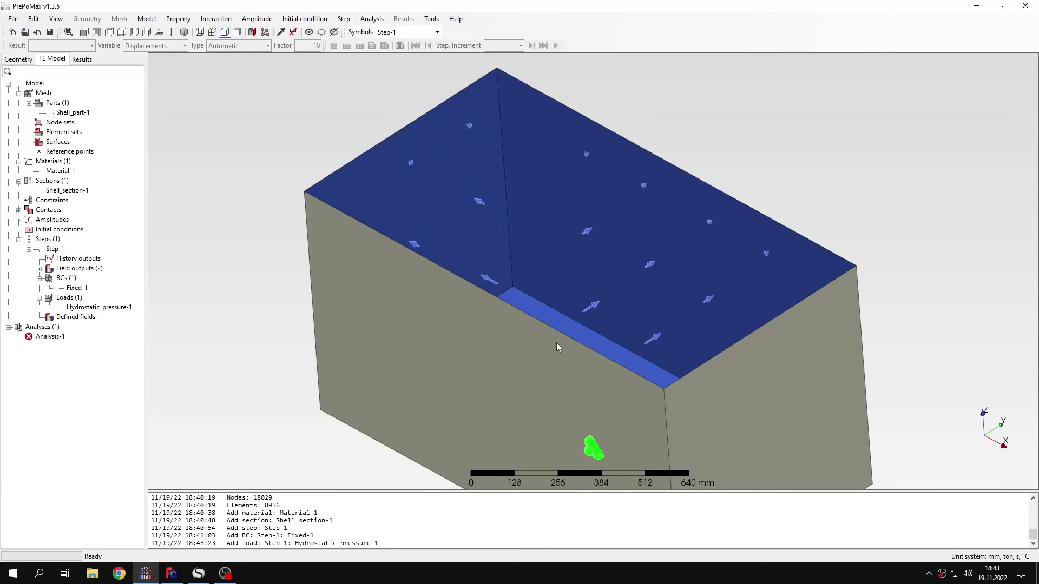
middle_click_drag(558, 341, 454, 235)
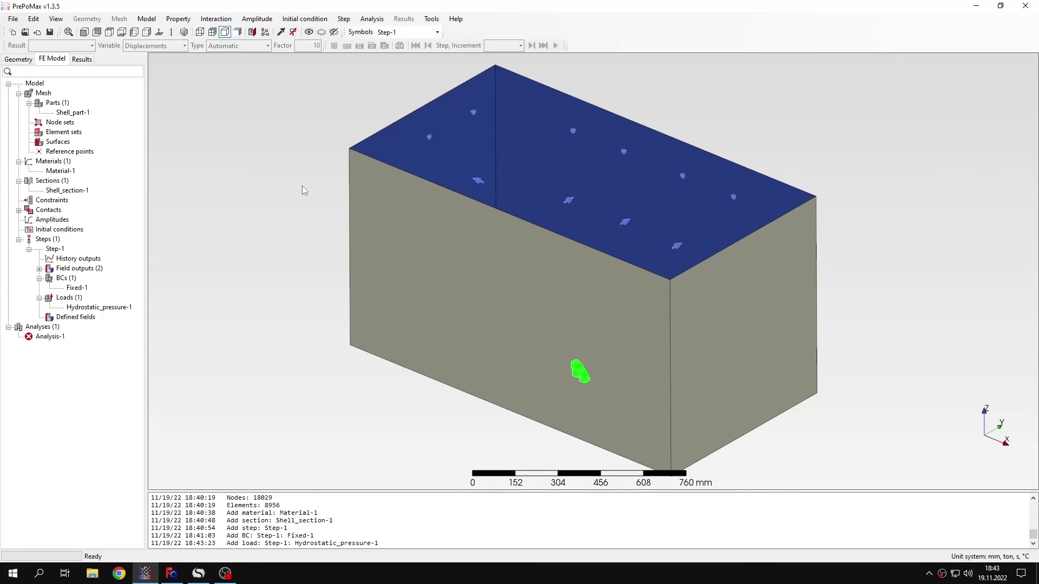
- Preview Hydrostatic_pressure-1 as a PRESS contour from 0 to 0.007824 MPa, then return to the FE model
right_click(122, 308)
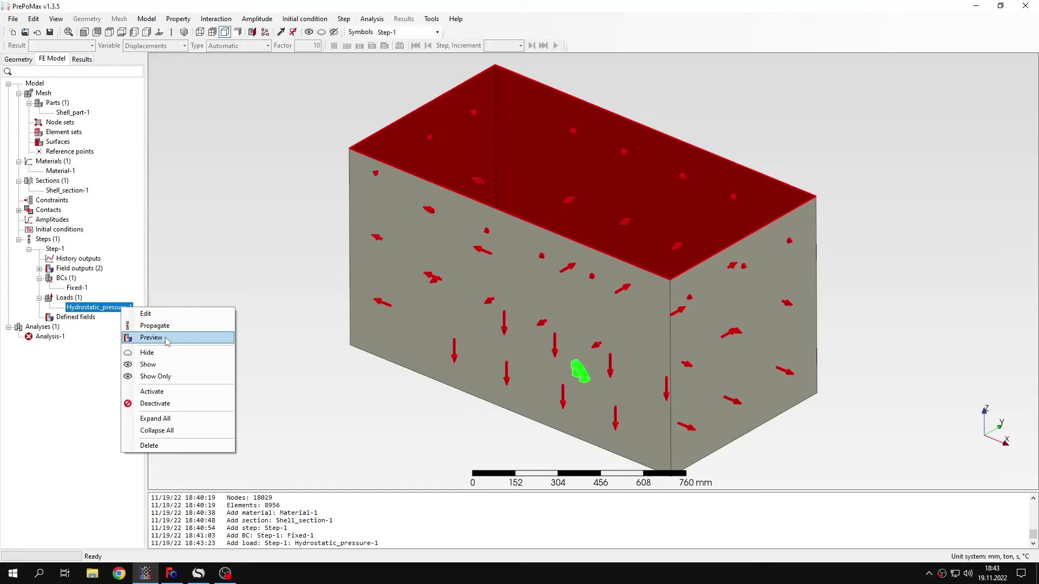
left_click(151, 337)
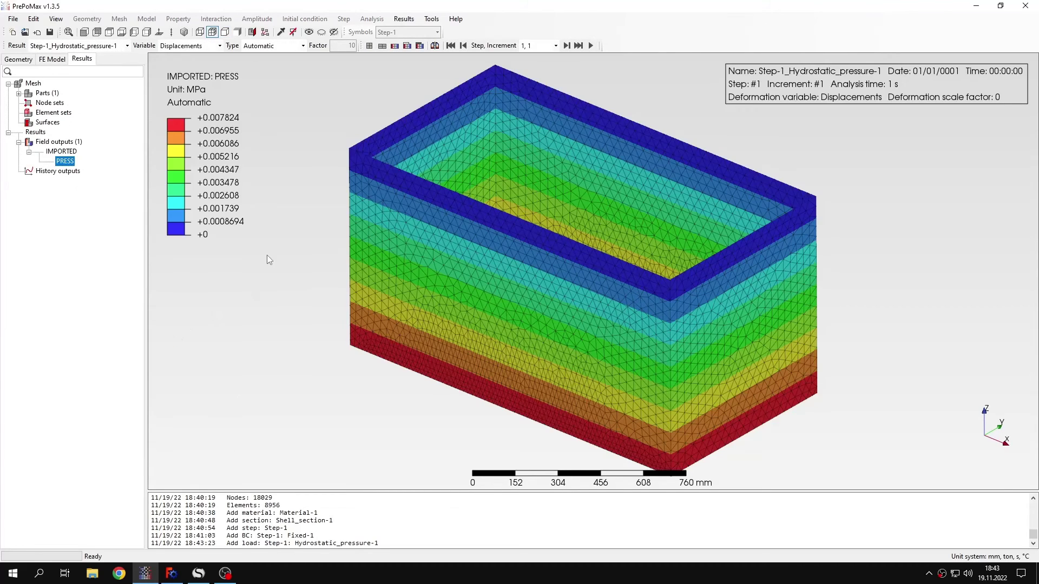
mouse_move(450, 279)
left_mouse_down()
mouse_move(426, 314)
mouse_move(432, 320)
mouse_move(468, 268)
mouse_move(452, 273)
left_mouse_up()
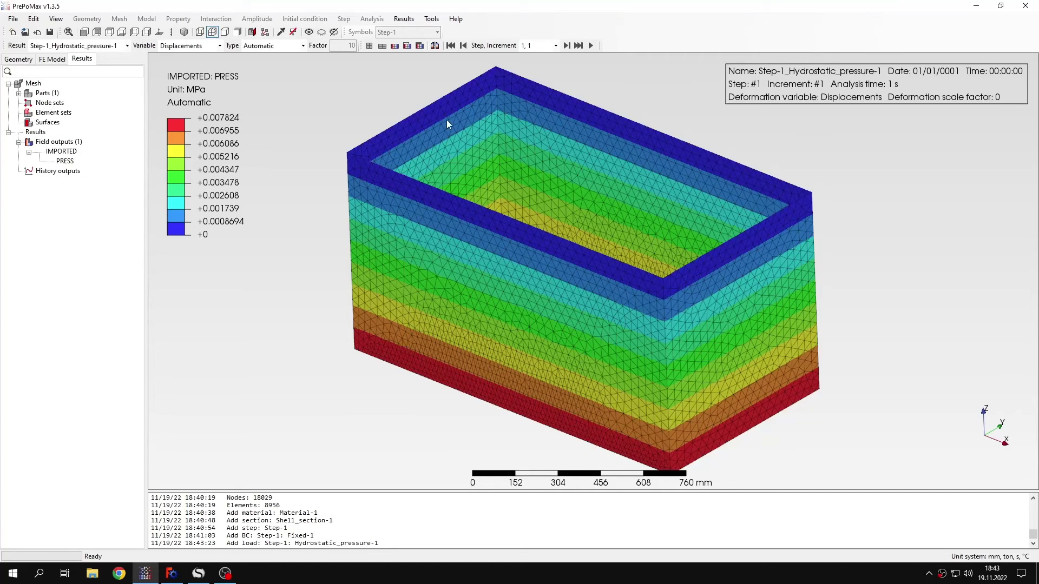
left_click(60, 64)
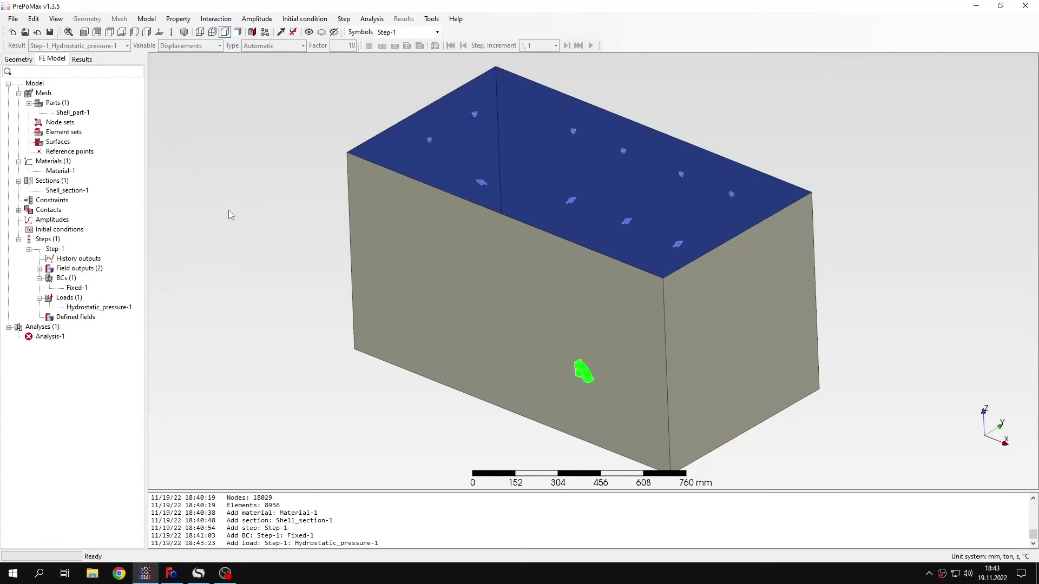
- Run Analysis-1 to solve the vessel model
left_click_drag(395, 307, 418, 307)
right_click(66, 340)
left_click(90, 357)
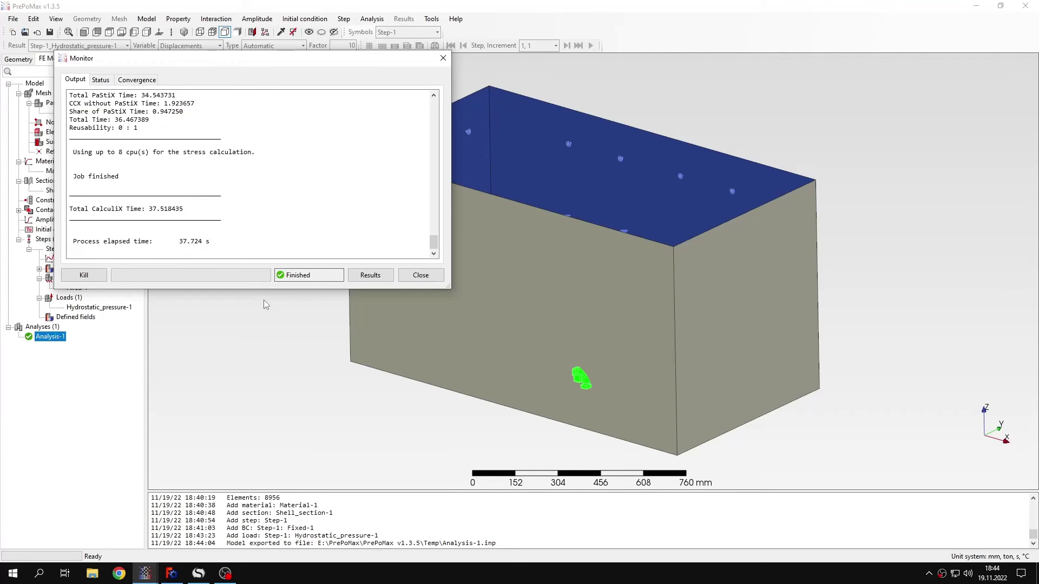
- Display von Mises stress at true deformation scale (max 23.46 MPa) and bring up SMath
left_click(386, 279)
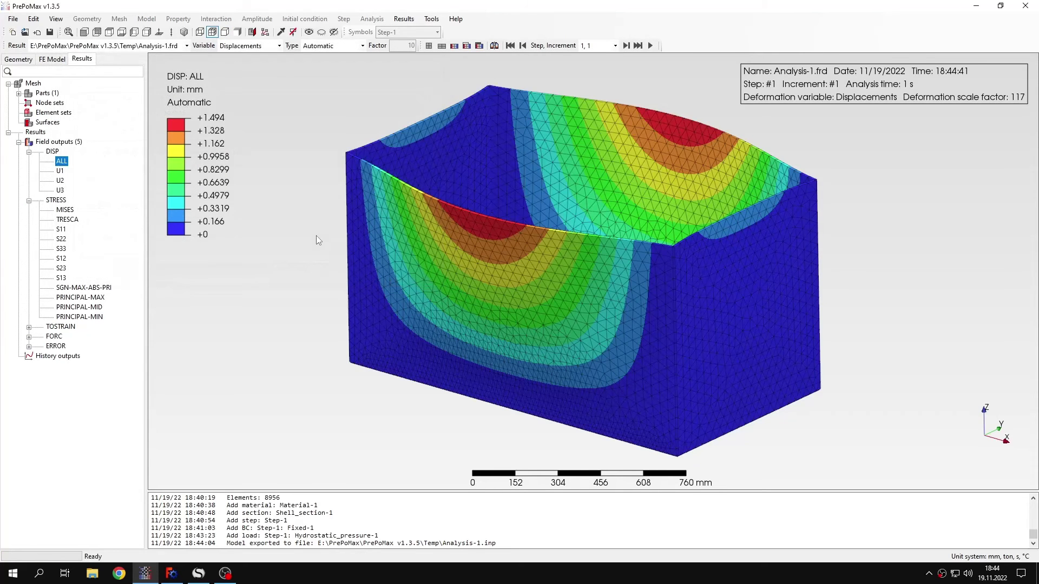
left_click(72, 210)
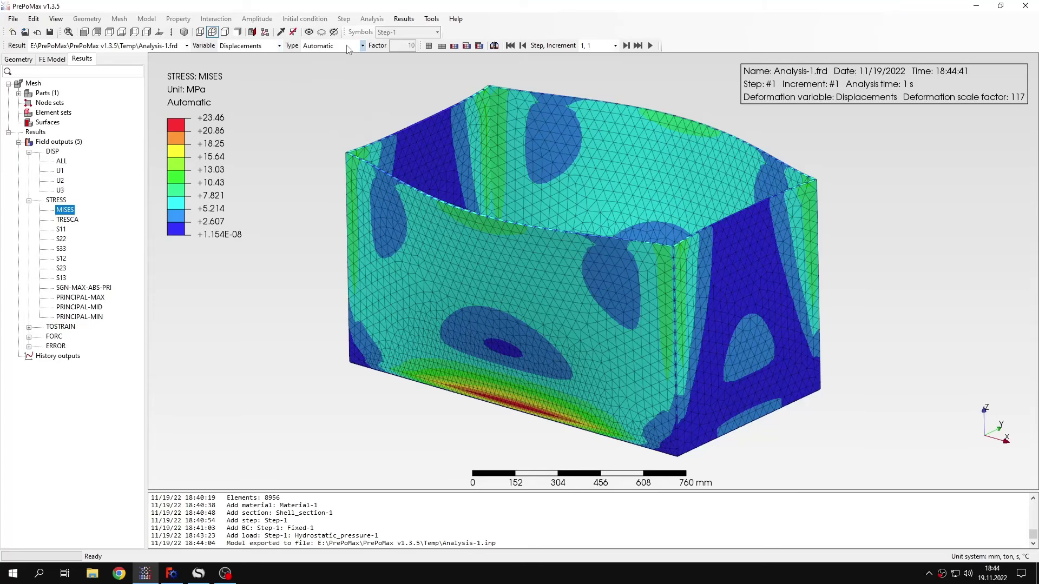
left_click(362, 45)
left_click(325, 61)
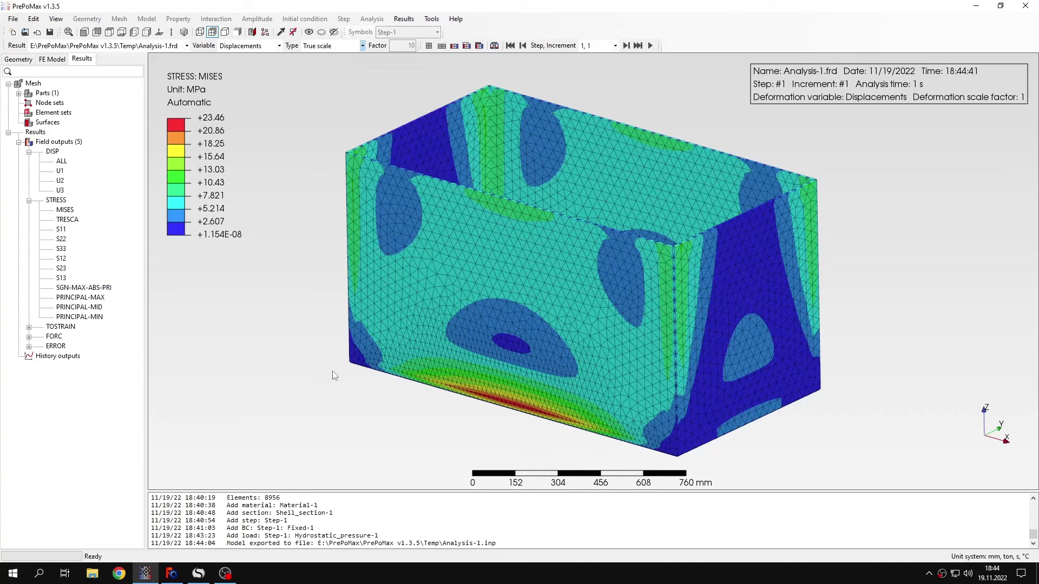
left_click(198, 572)
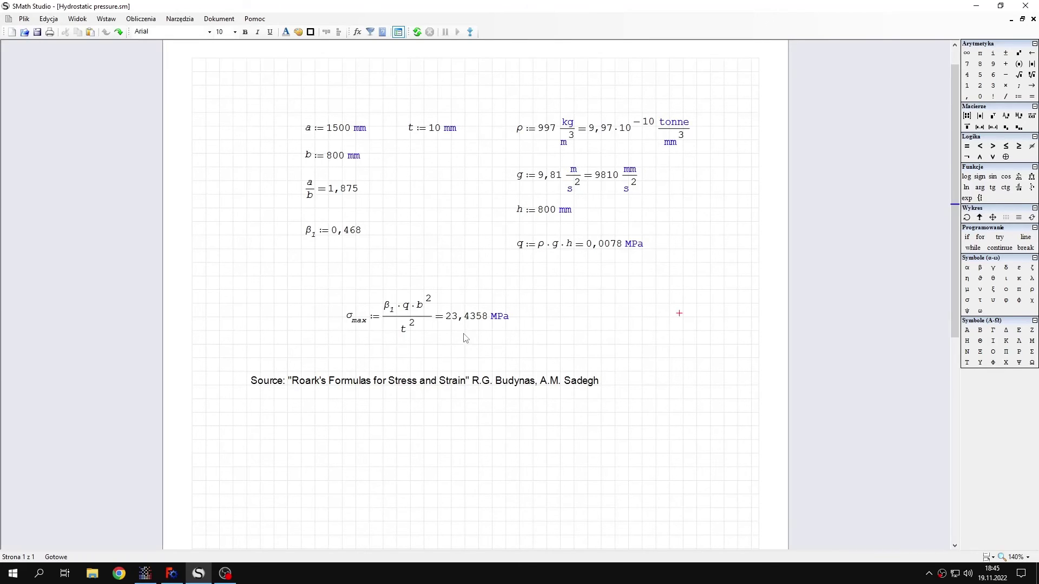
mouse_move(455, 323)
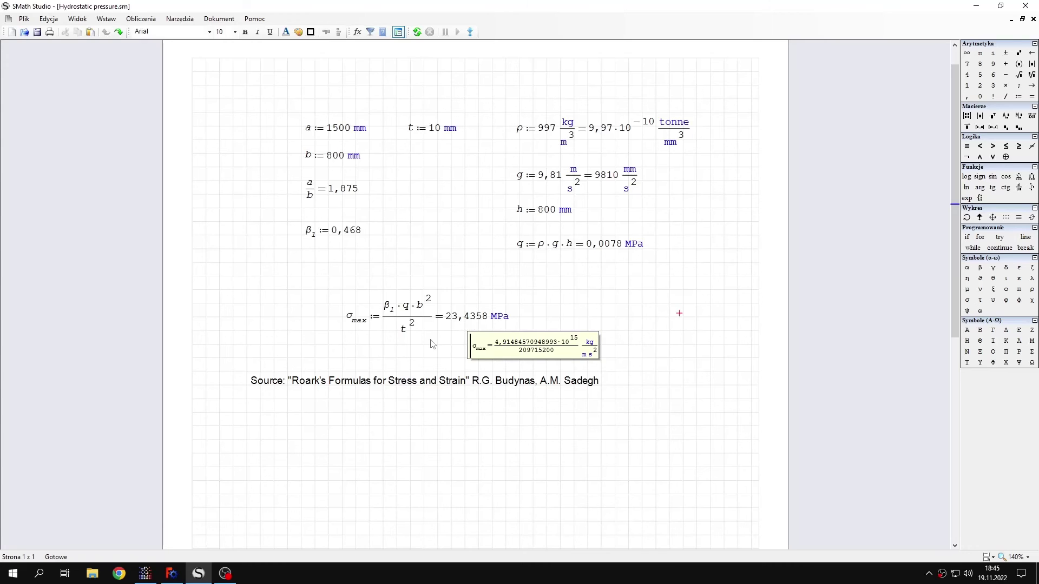
- Probe nodes in the bottom-edge red band, logging node 23705 at 23.35 MPa von Mises
left_click(145, 574)
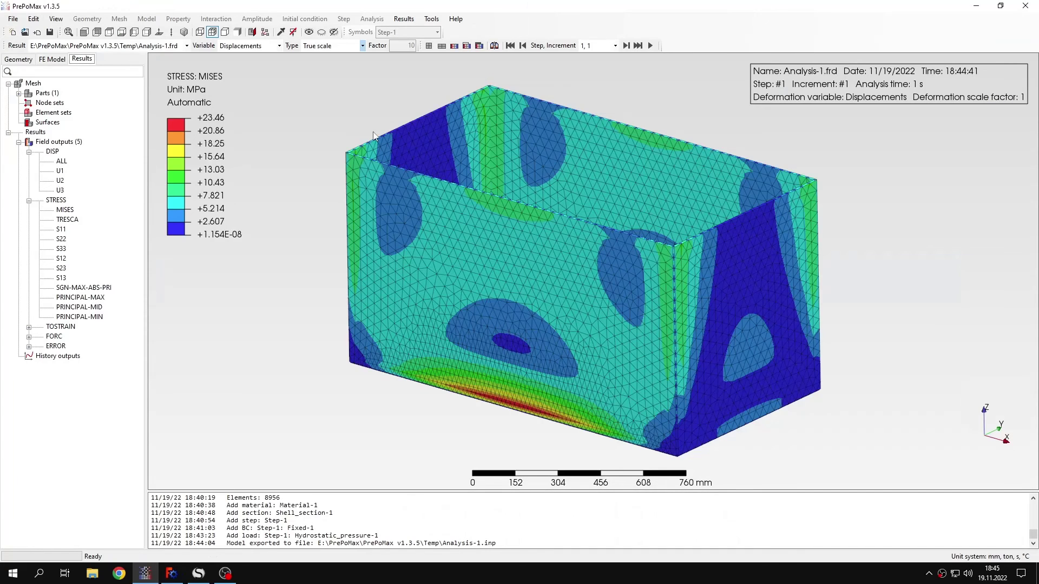
left_click(281, 32)
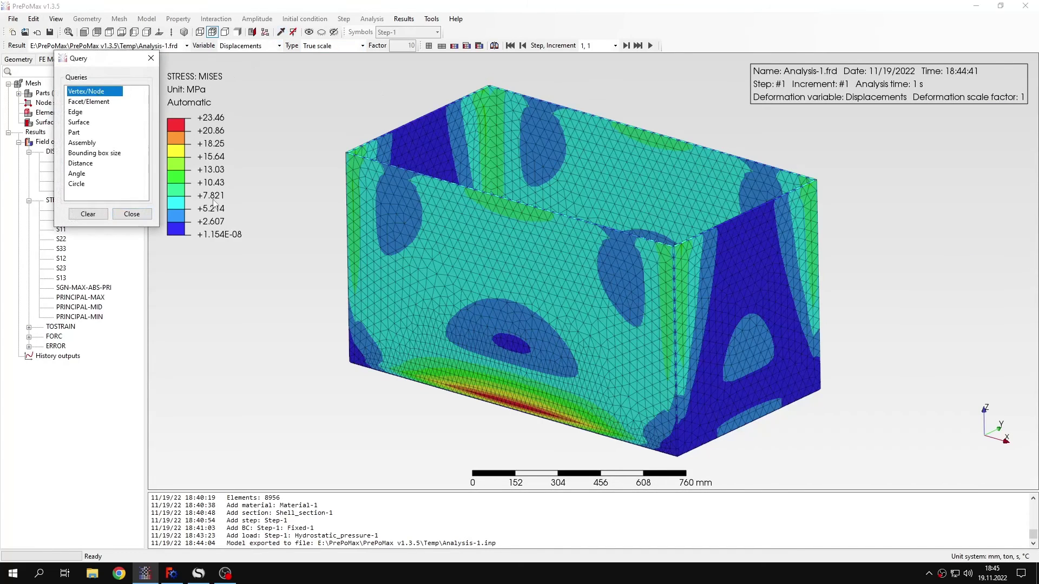
left_click(512, 407)
scroll(515, 406, "up", 6)
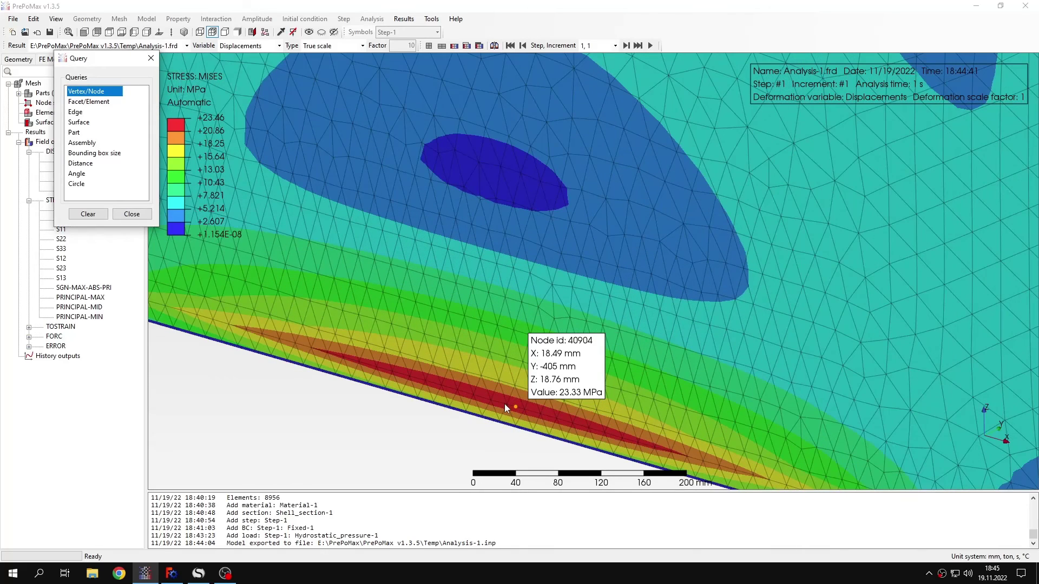
left_click(490, 401)
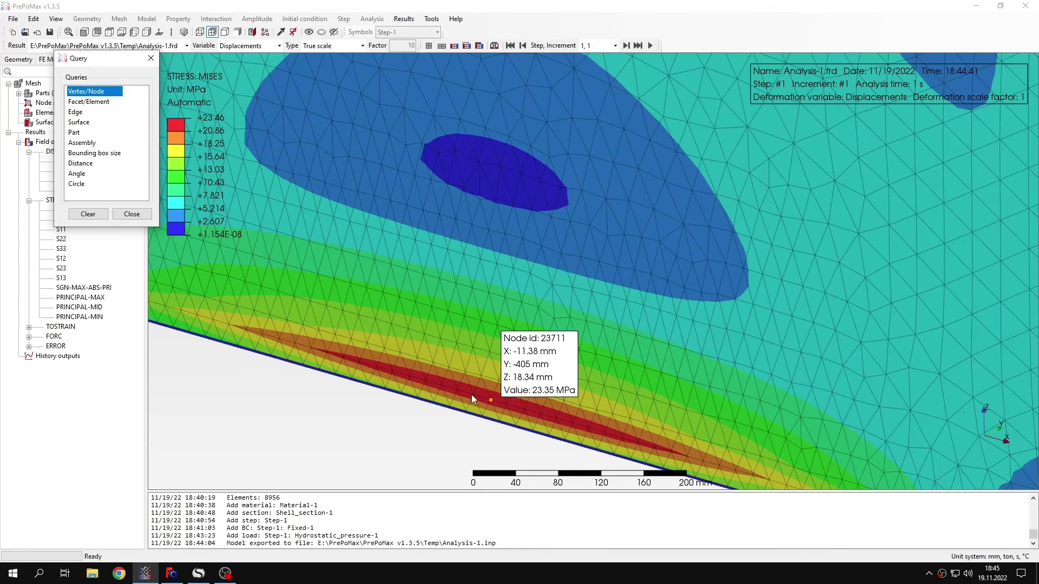
left_click(471, 394)
left_click(521, 408)
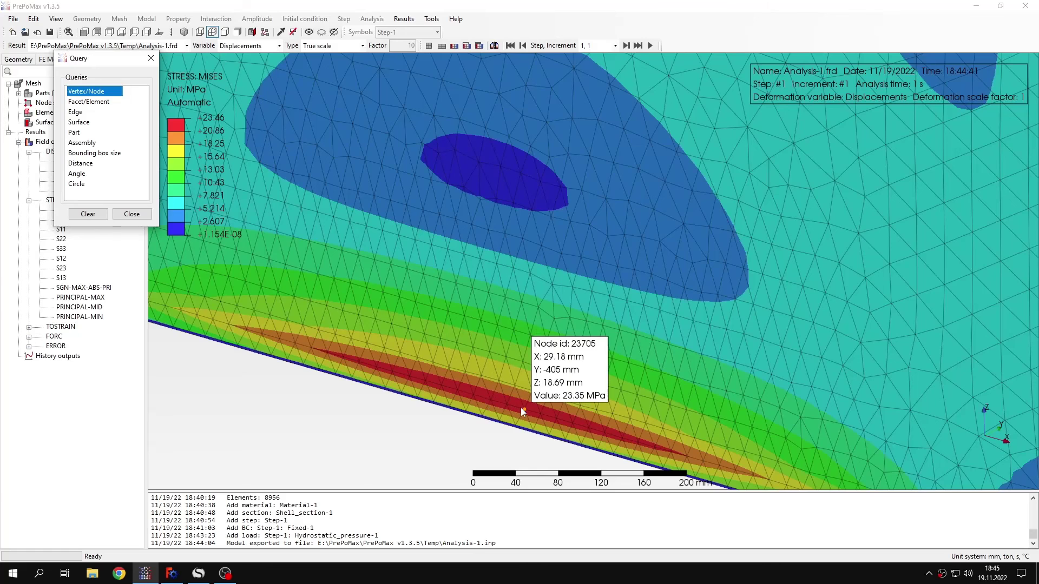
left_click(433, 421)
left_click(363, 459)
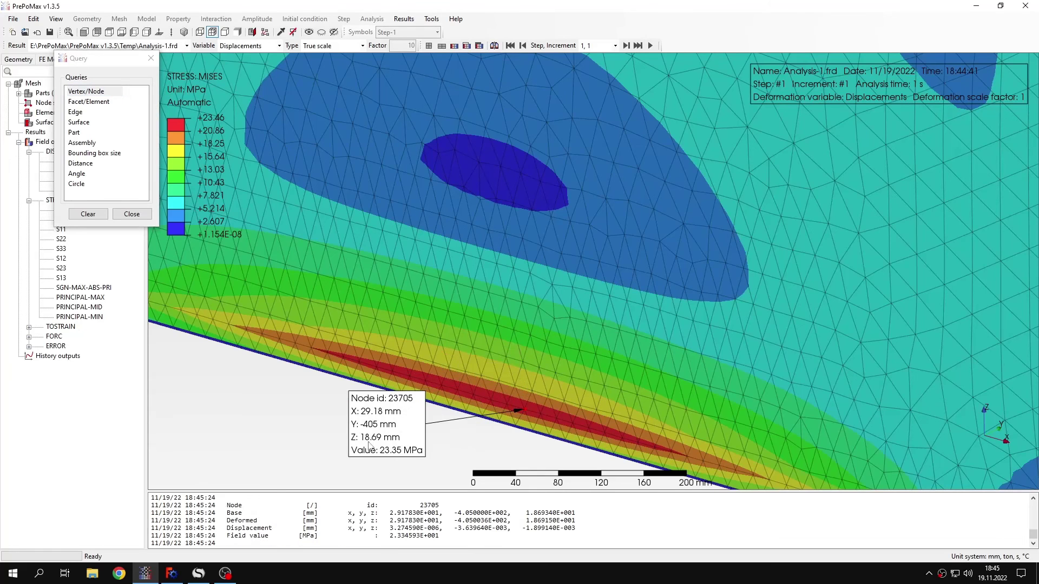
- Compare the reading with SMath's 23.4358 MPa, then clear the node readings and close the query tool
left_click(199, 573)
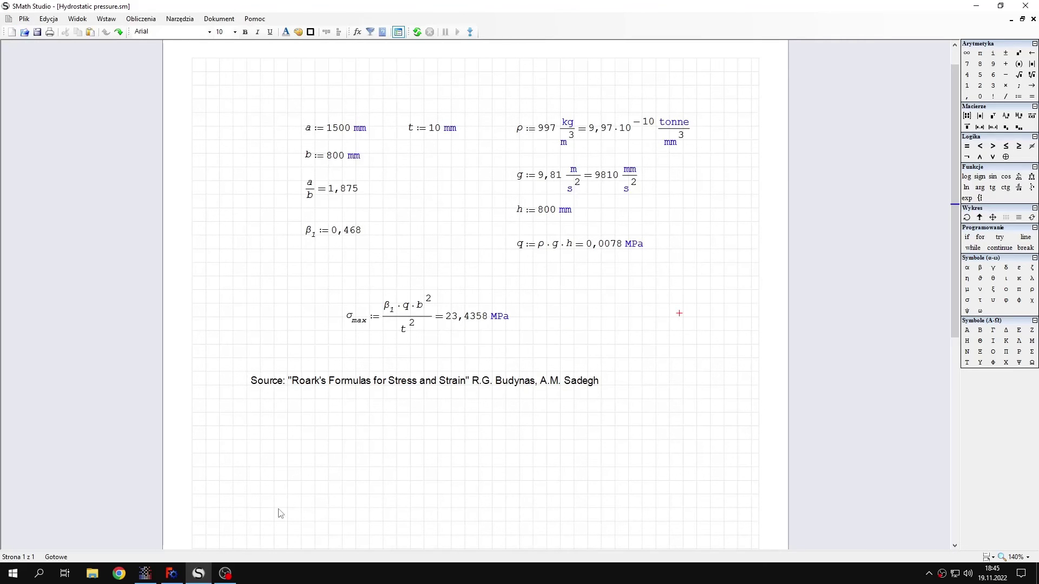
left_click(196, 578)
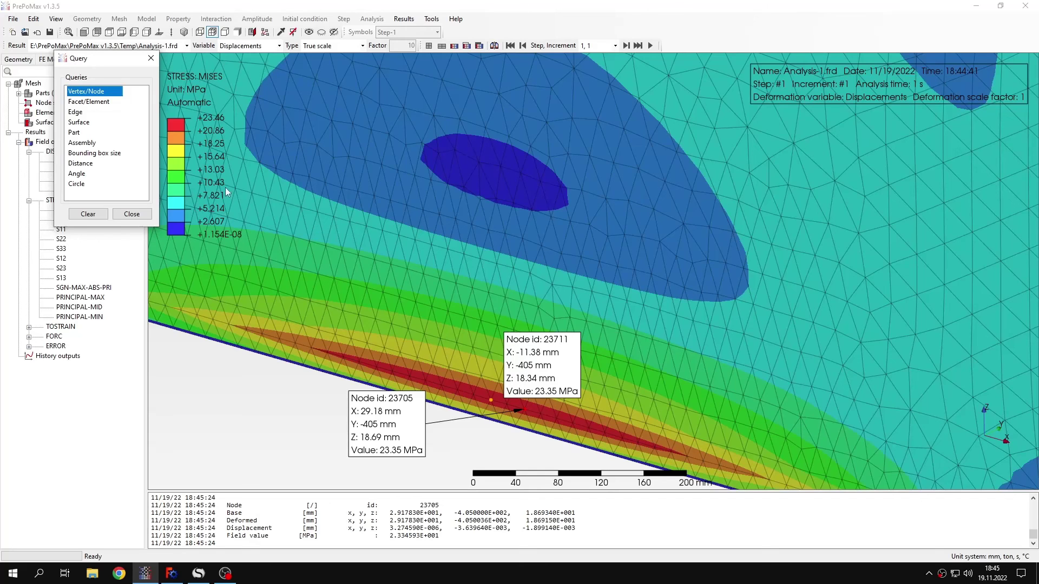
scroll(493, 391, "down", 3)
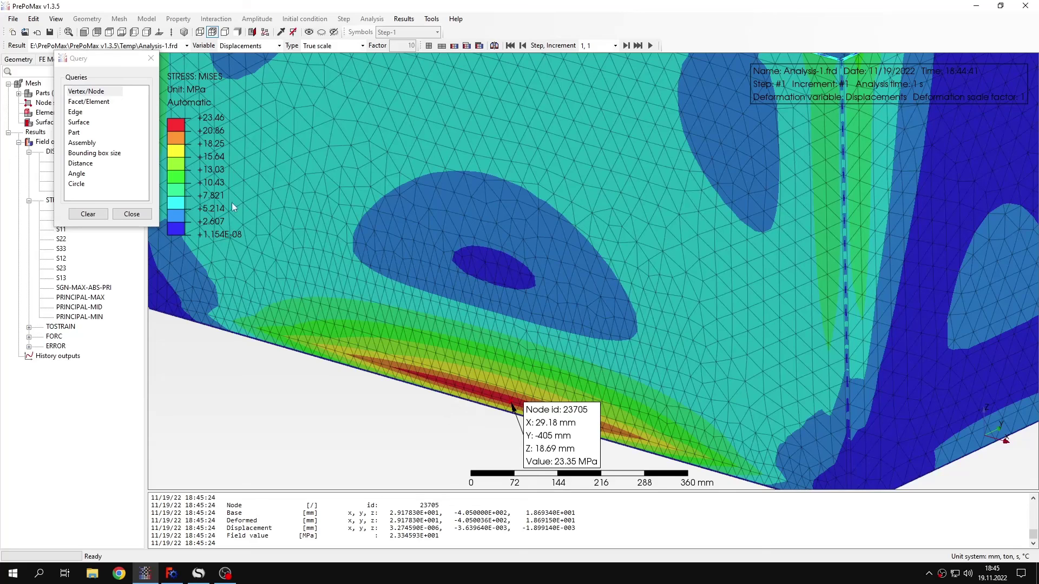
left_click(87, 213)
scroll(462, 265, "down", 5)
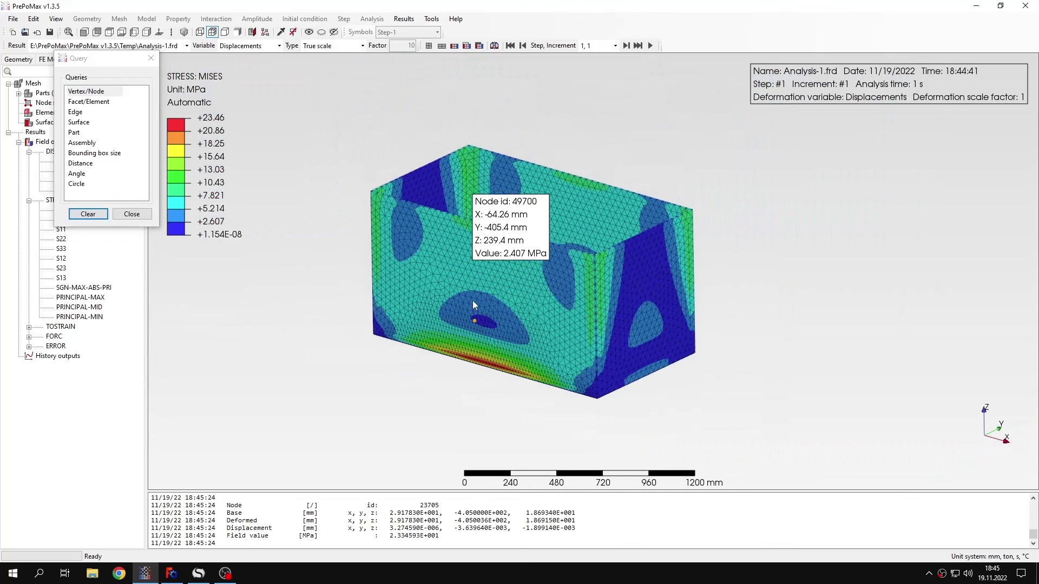
scroll(475, 293, "up", 2)
left_click(131, 214)
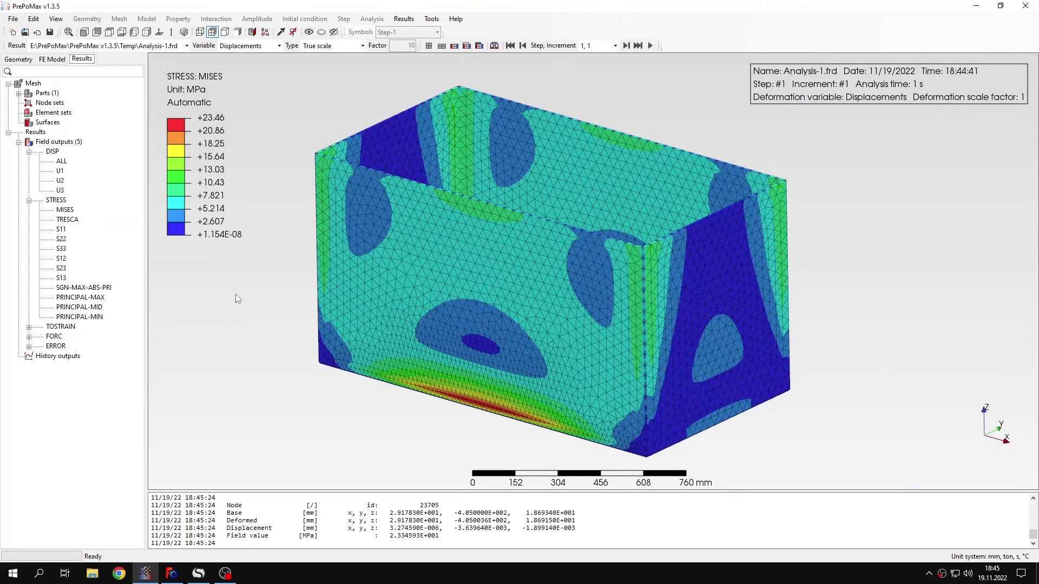